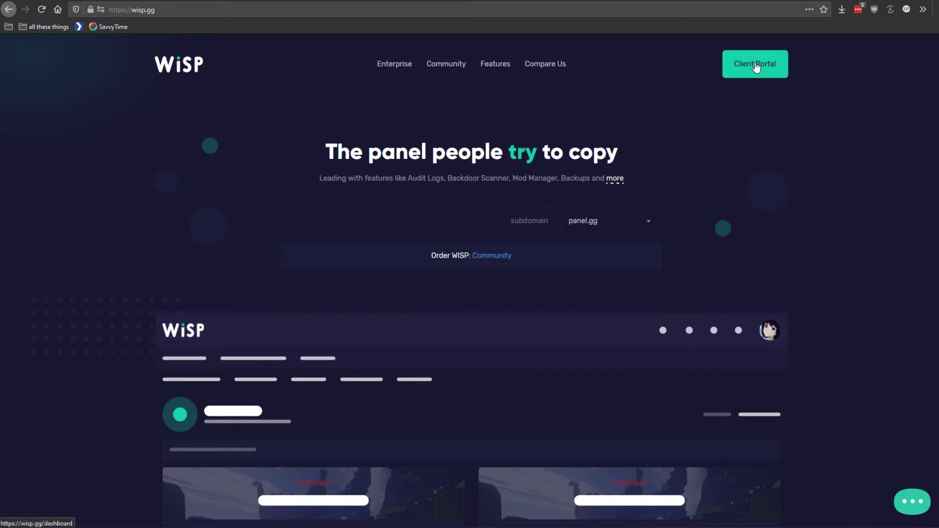
- Check the panel domain options, then open the Client Portal's Instances page
{"action": "left_click", "coordinate": [627, 218]}
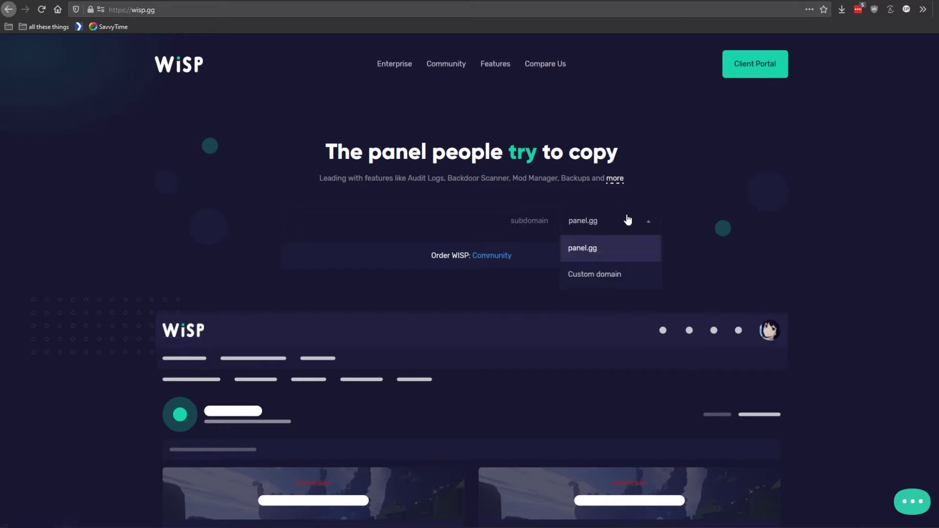
{"action": "left_click", "coordinate": [754, 73]}
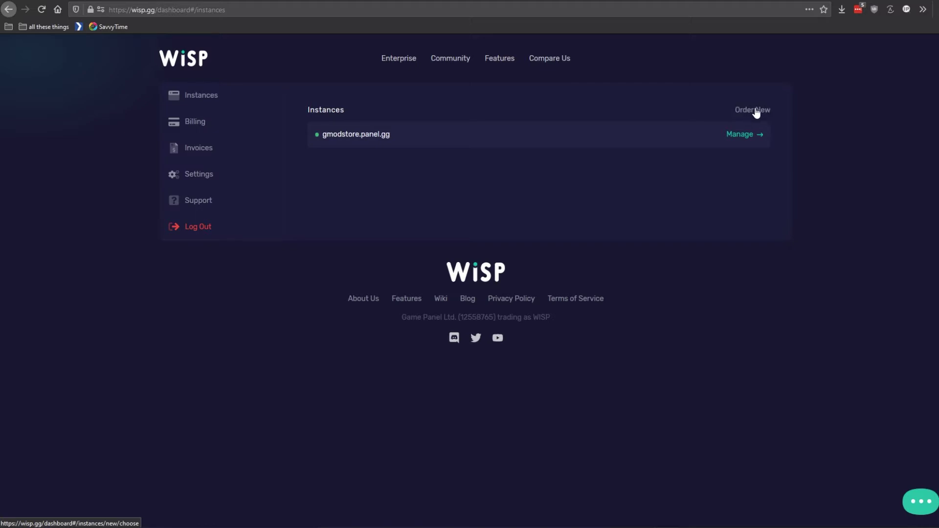
- Order an Enterprise instance with FQDN demo.gamepanel.company and check out
{"action": "left_click", "coordinate": [756, 111]}
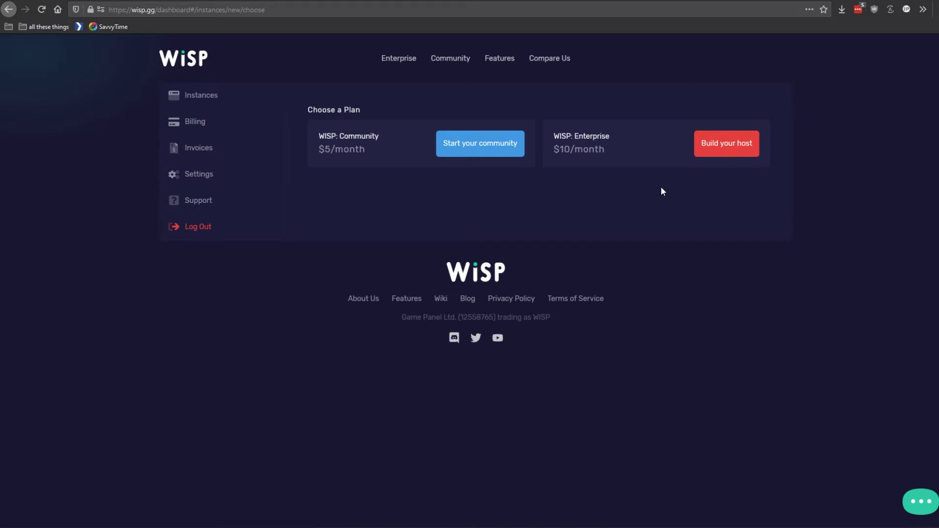
{"action": "left_click", "coordinate": [726, 143]}
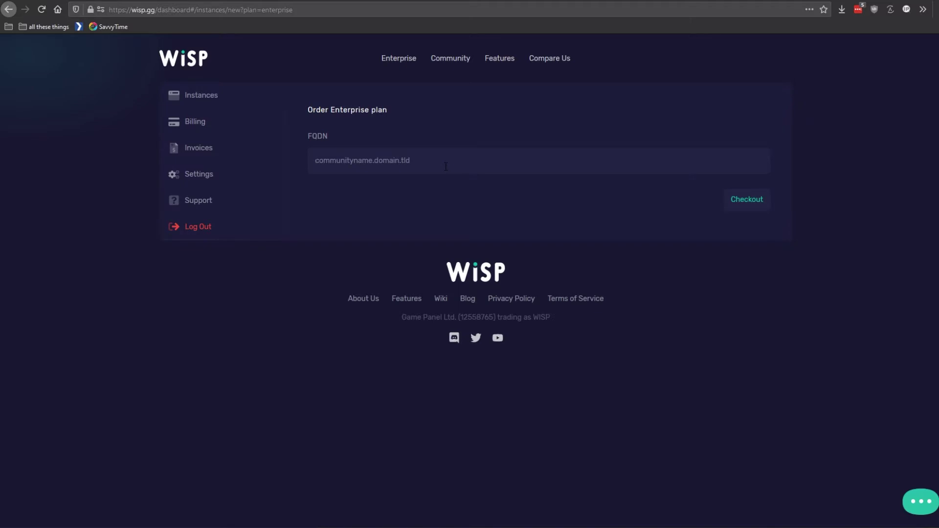
{"action": "type", "text": "demo."}
{"action": "type", "text": "gamepanel."}
{"action": "type", "text": "company"}
{"action": "left_click", "coordinate": [753, 203]}
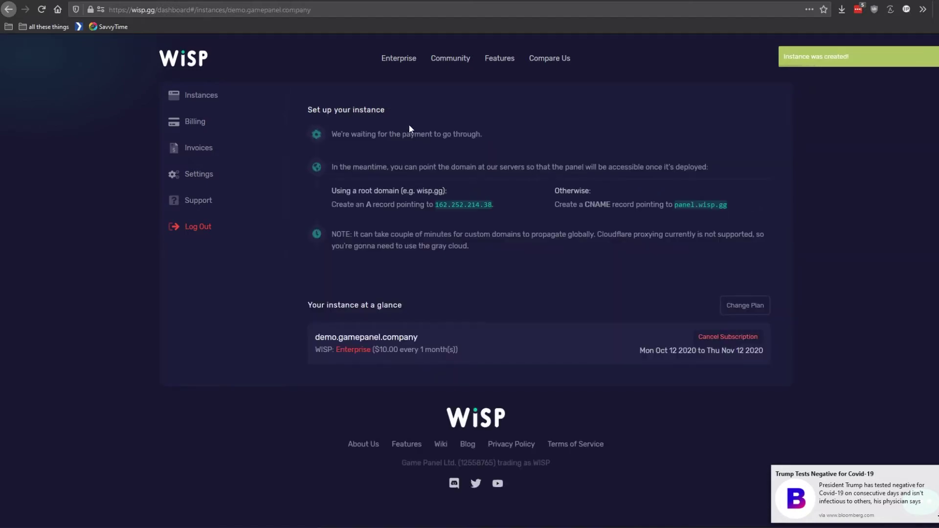
- Review the payment status, the A record IP and the CNAME record instructions
{"action": "left_click_drag", "start_coordinate": [464, 134], "coordinate": [333, 134]}
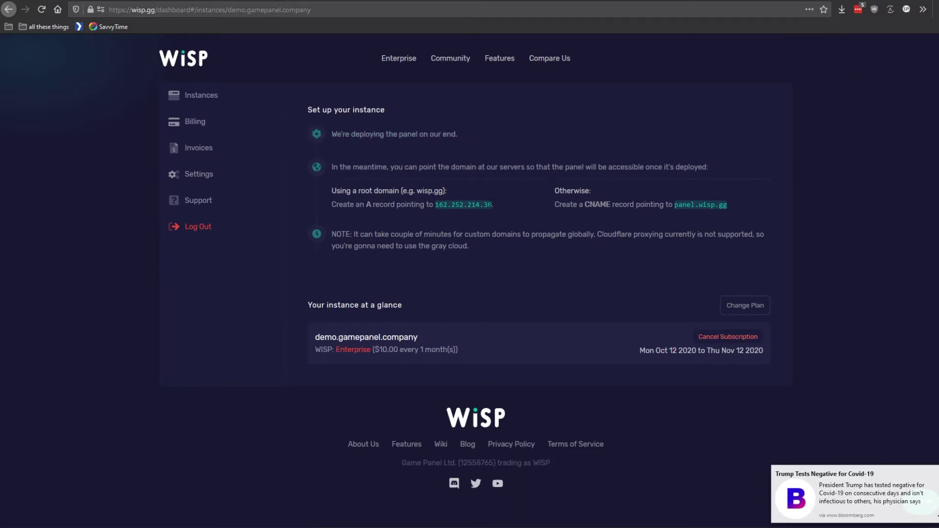
{"action": "left_click_drag", "start_coordinate": [493, 205], "coordinate": [436, 208]}
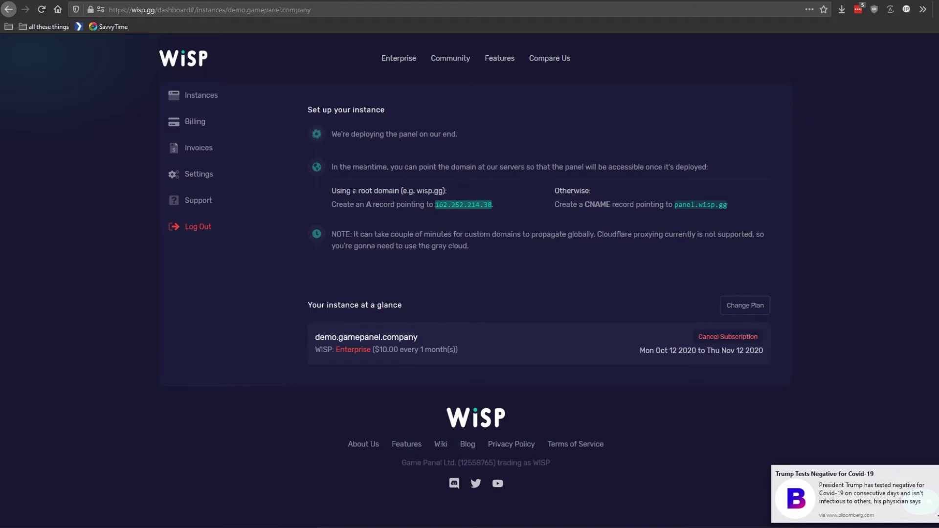
{"action": "mouse_move", "coordinate": [554, 188]}
{"action": "left_mouse_down"}
{"action": "mouse_move", "coordinate": [735, 210]}
{"action": "mouse_move", "coordinate": [741, 202]}
{"action": "mouse_move", "coordinate": [530, 189]}
{"action": "mouse_move", "coordinate": [435, 205]}
{"action": "left_mouse_up"}
{"action": "left_click", "coordinate": [574, 205]}
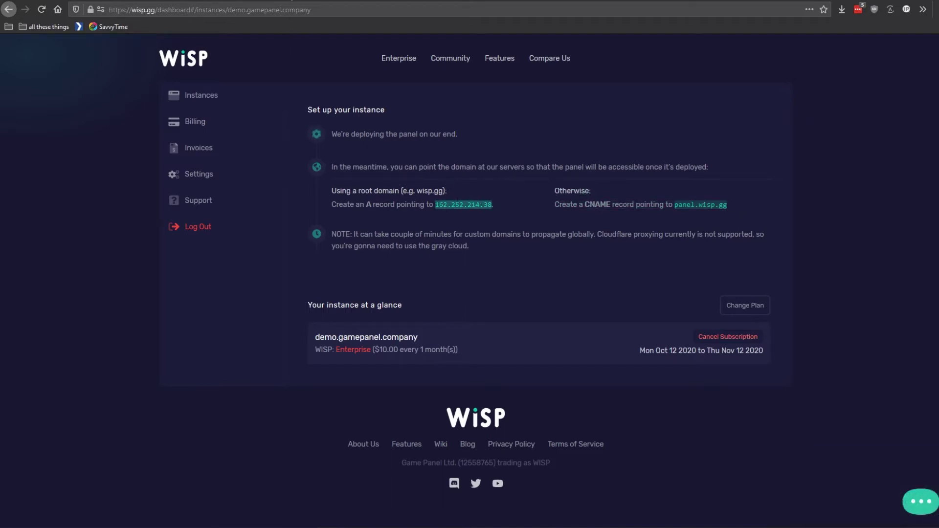
- Open Cloudflare DNS management for gamepanel.company
{"action": "key", "text": "ctrl+Tab"}
{"action": "left_click", "coordinate": [306, 155]}
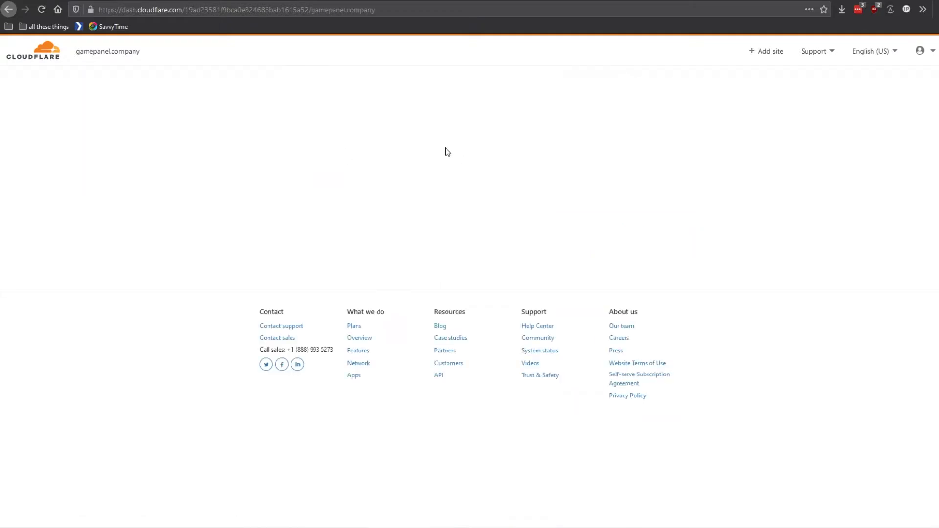
{"action": "left_click", "coordinate": [310, 92]}
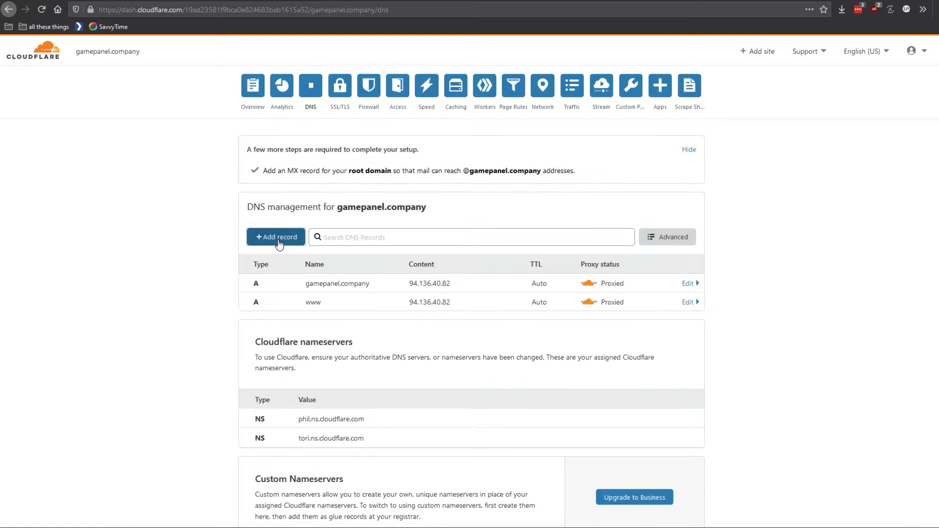
- Add a DNS-only A record named demo pointing to 162.252.214.38
{"action": "left_click", "coordinate": [279, 244]}
{"action": "type", "text": "demo"}
{"action": "key", "text": "Tab"}
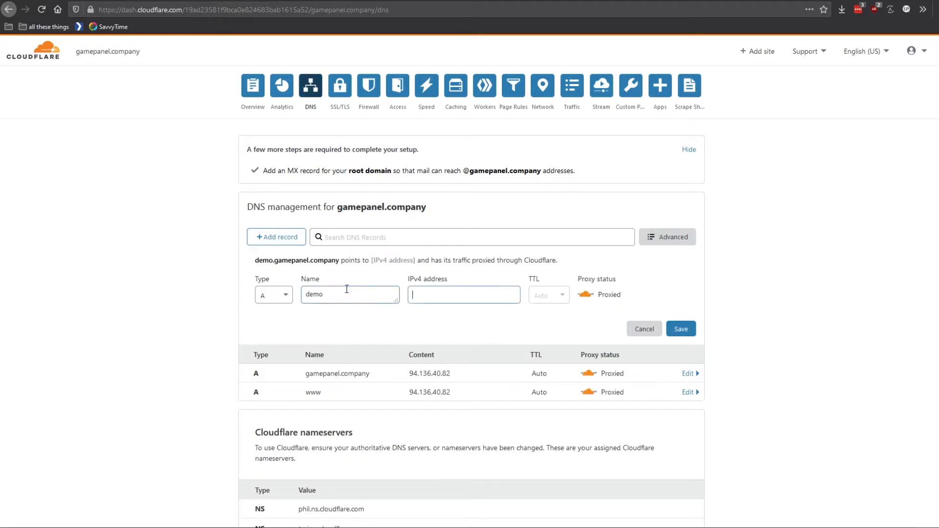
{"action": "type", "text": "162.252.214.38"}
{"action": "left_click", "coordinate": [585, 294]}
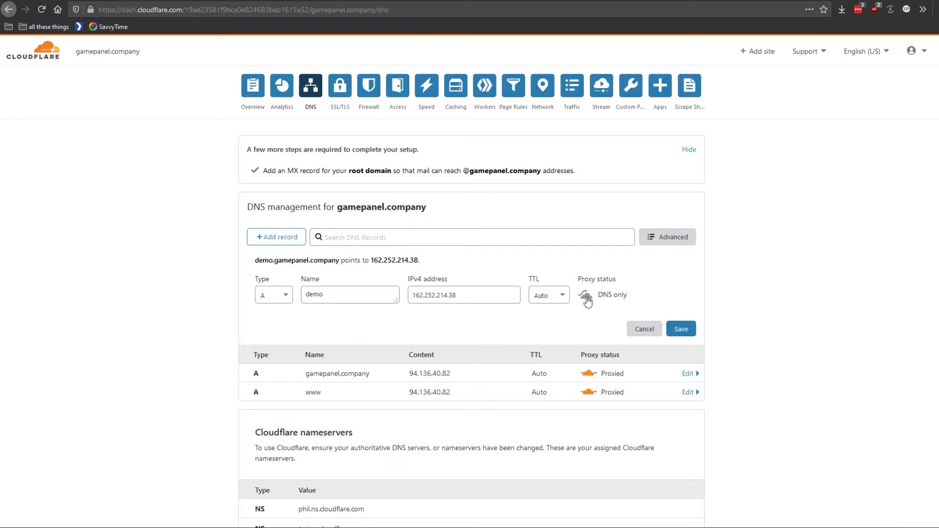
{"action": "mouse_move", "coordinate": [616, 293]}
{"action": "left_mouse_down"}
{"action": "mouse_move", "coordinate": [628, 294]}
{"action": "mouse_move", "coordinate": [587, 296]}
{"action": "left_mouse_up"}
{"action": "left_click", "coordinate": [624, 286]}
{"action": "left_click", "coordinate": [589, 297]}
{"action": "left_click", "coordinate": [588, 300]}
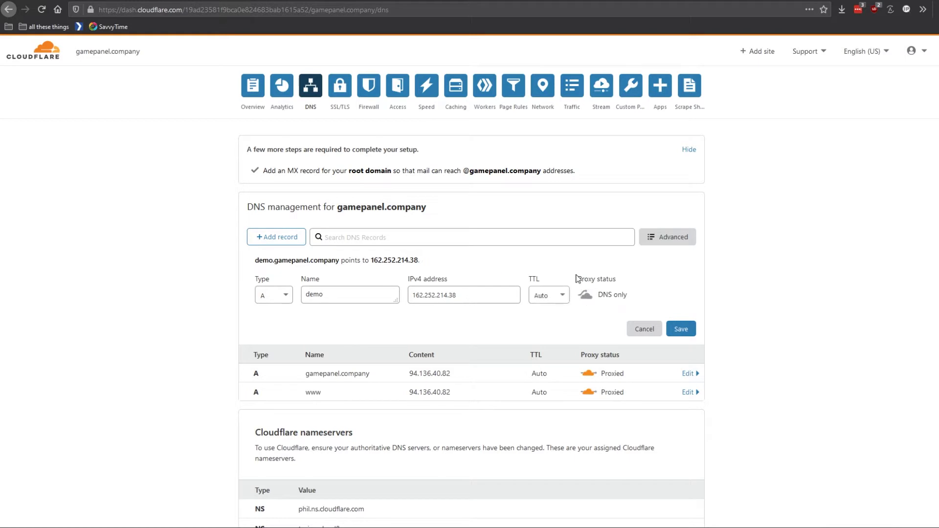
{"action": "left_click", "coordinate": [677, 331]}
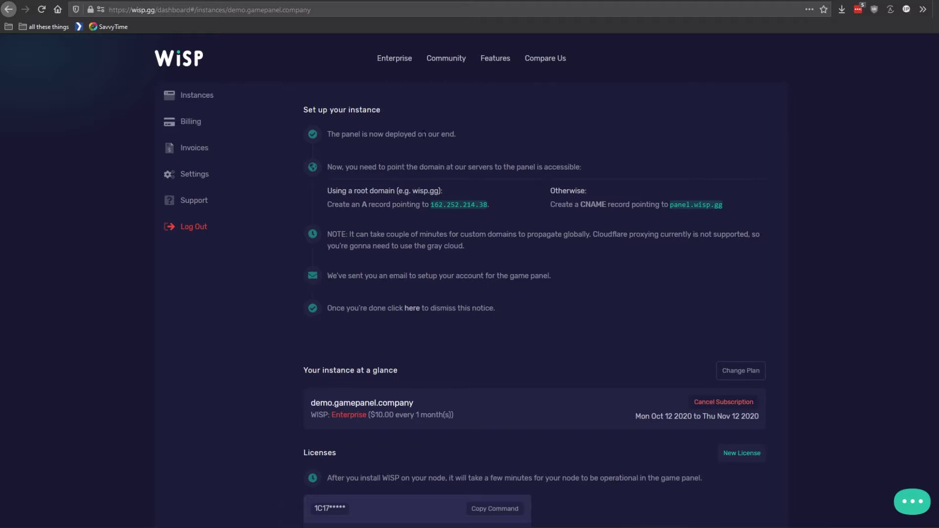
- Point out the panel-deployed confirmation and the instance's root domain
{"action": "left_click_drag", "start_coordinate": [423, 135], "coordinate": [329, 134]}
{"action": "left_click", "coordinate": [336, 130]}
{"action": "left_click_drag", "start_coordinate": [413, 403], "coordinate": [312, 403]}
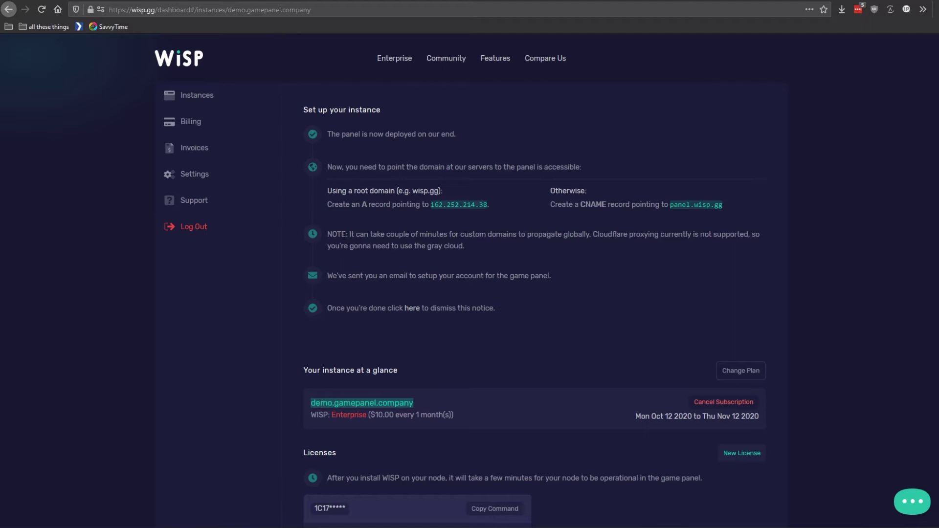
{"action": "left_click", "coordinate": [335, 326]}
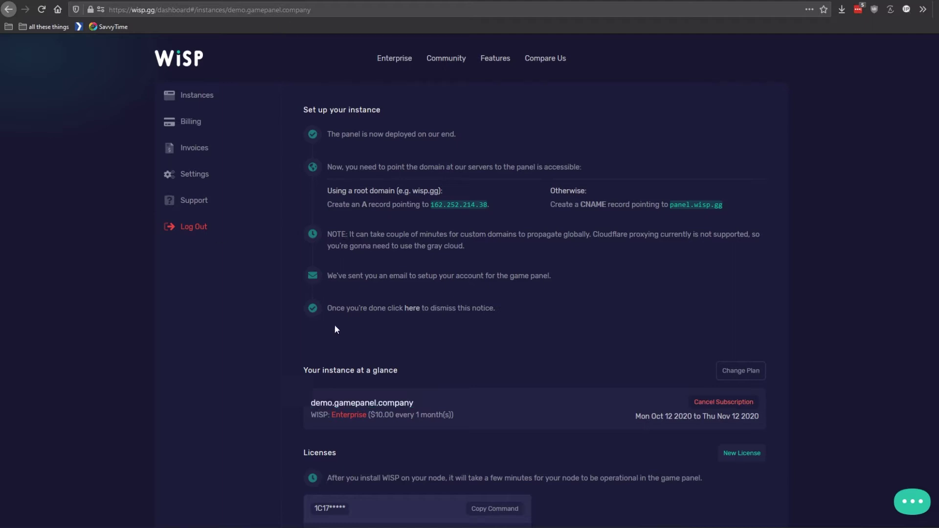
- Demonstrate example panel addresses like Mypanel.panel.gg and anything.panel.gg, then discard them
{"action": "left_click", "coordinate": [249, 10]}
{"action": "type", "text": "My"}
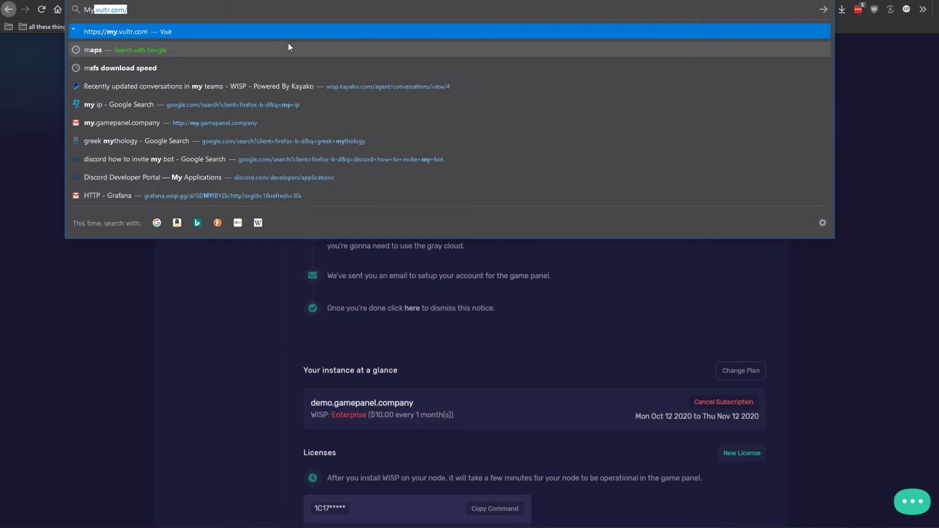
{"action": "type", "text": "panel.panel.gg"}
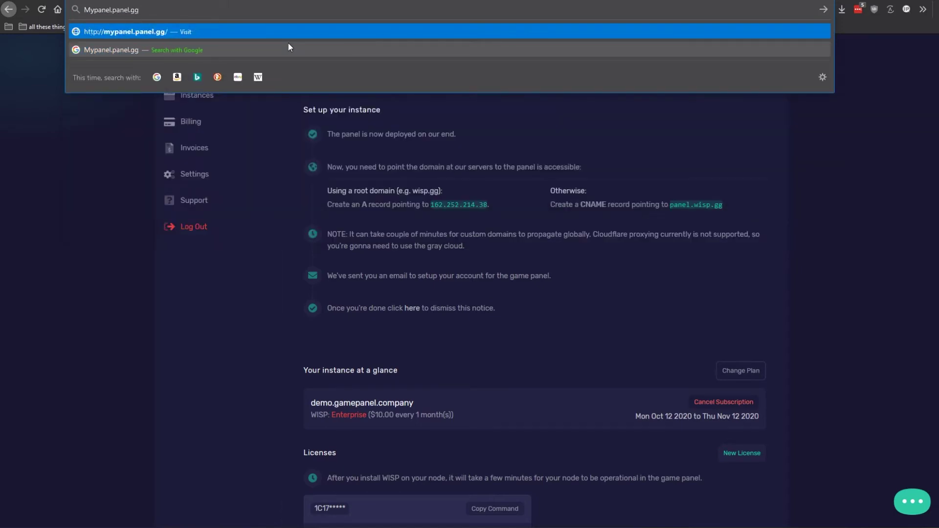
{"action": "key", "text": "Home"}
{"action": "key", "text": "ctrl+shift+Right"}
{"action": "type", "text": "anything"}
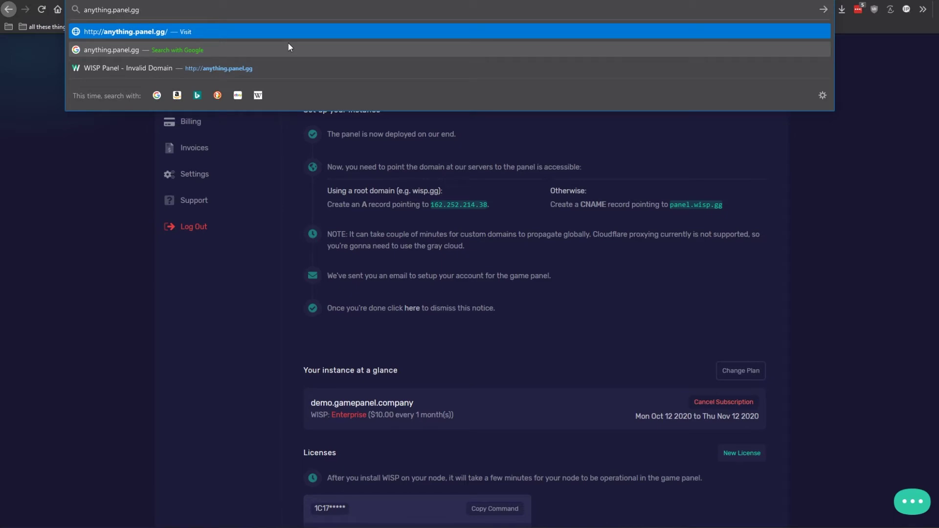
{"action": "left_click", "coordinate": [112, 10]}
{"action": "key", "text": "shift+End"}
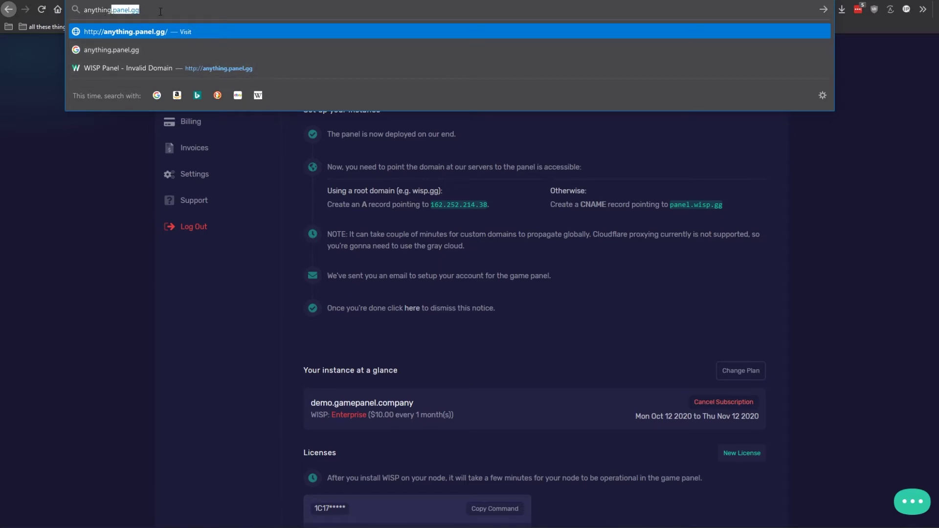
{"action": "key", "text": "BackSpace"}
{"action": "left_click", "coordinate": [33, 144]}
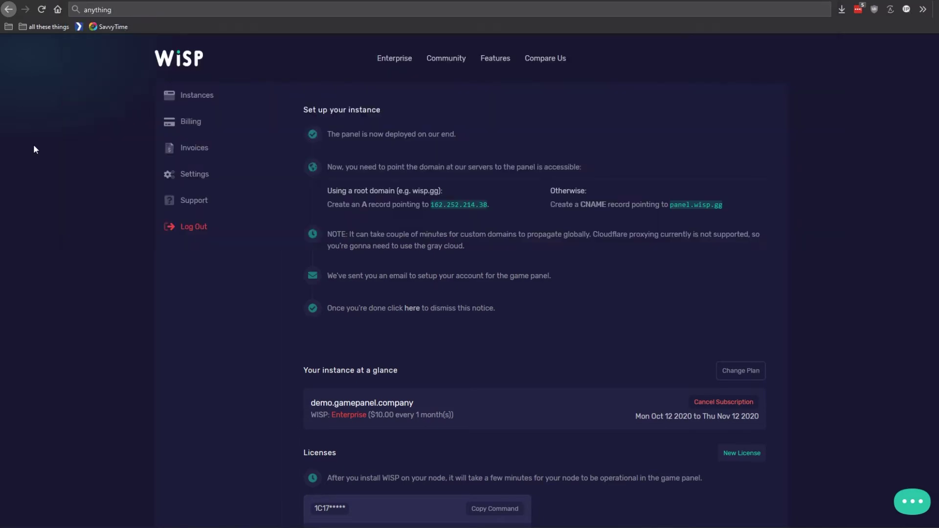
{"action": "left_click", "coordinate": [129, 11]}
{"action": "key", "text": "Escape"}
{"action": "key", "text": "Escape"}
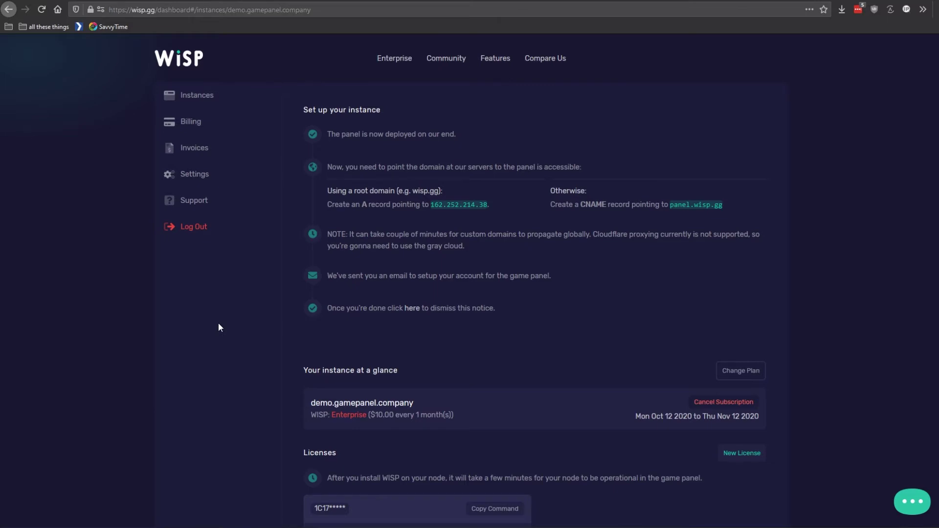
- Compare the demo.gamepanel.company name against the Cloudflare DNS records
{"action": "left_click_drag", "start_coordinate": [414, 402], "coordinate": [335, 402]}
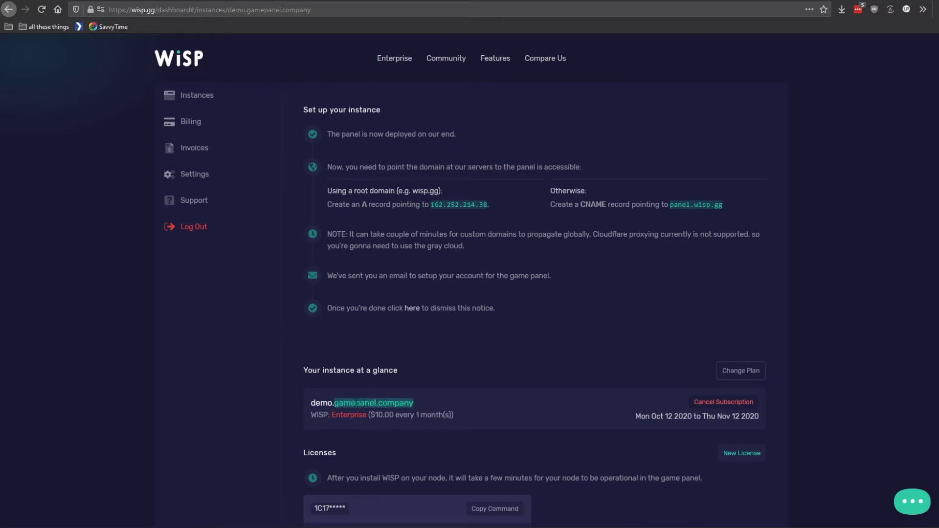
{"action": "left_click", "coordinate": [326, 403]}
{"action": "mouse_move", "coordinate": [413, 402]}
{"action": "left_mouse_down"}
{"action": "mouse_move", "coordinate": [312, 402]}
{"action": "mouse_move", "coordinate": [336, 398]}
{"action": "left_mouse_up"}
{"action": "key", "text": "ctrl+Tab"}
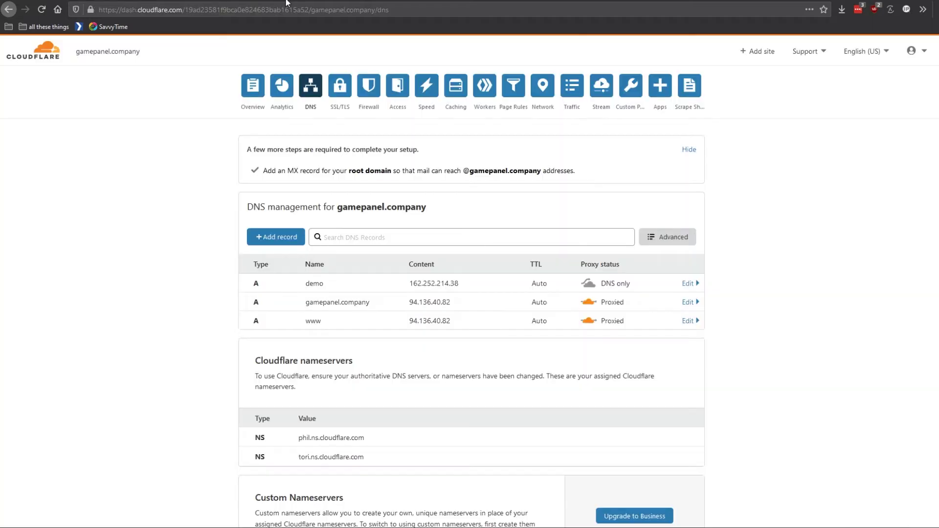
{"action": "key", "text": "ctrl+shift+Tab"}
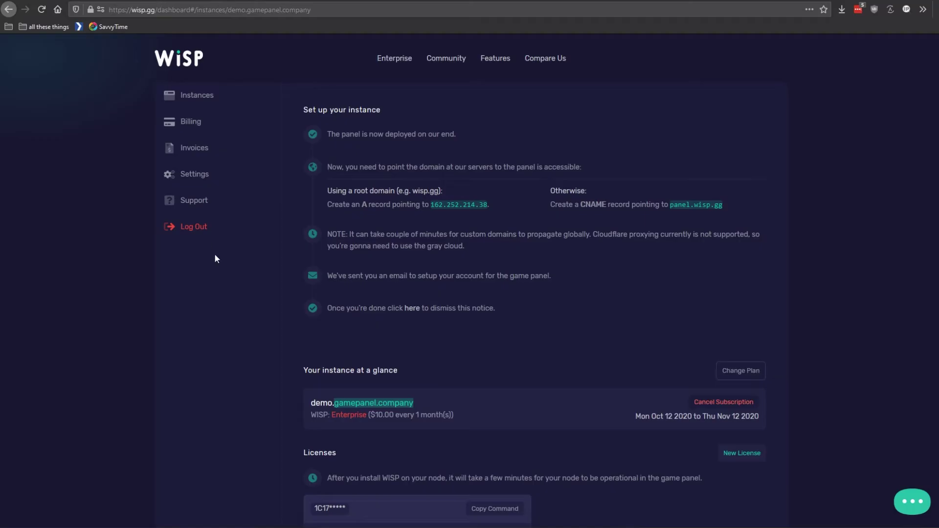
{"action": "left_click_drag", "start_coordinate": [417, 401], "coordinate": [315, 402]}
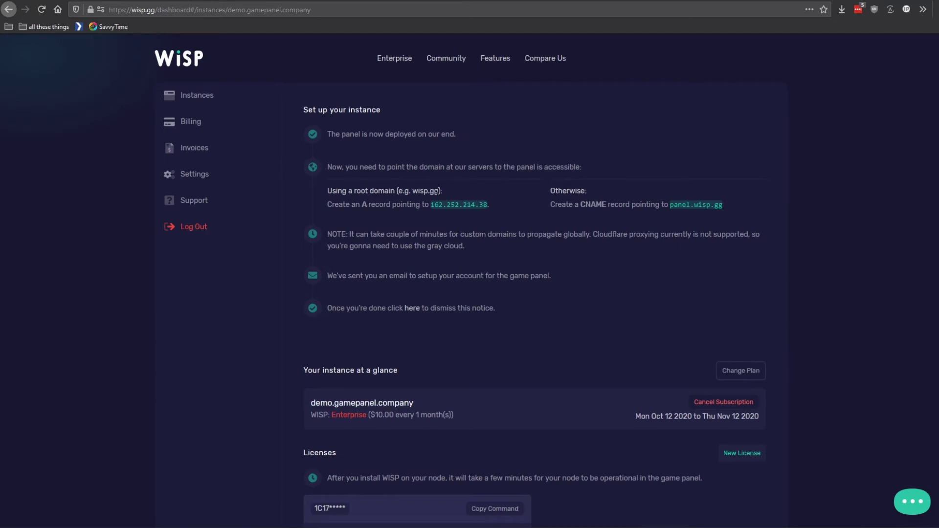
- Review the account email notice, dismiss the setup instructions, and copy the license's node install command
{"action": "mouse_move", "coordinate": [489, 286]}
{"action": "left_mouse_down"}
{"action": "mouse_move", "coordinate": [371, 140]}
{"action": "mouse_move", "coordinate": [328, 129]}
{"action": "left_mouse_up"}
{"action": "left_click", "coordinate": [443, 313]}
{"action": "triple_click", "coordinate": [330, 275]}
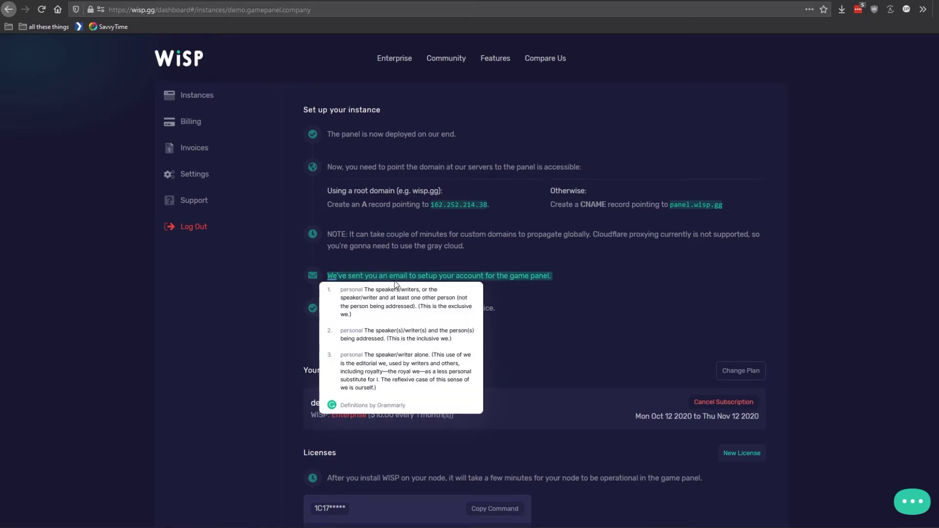
{"action": "left_click", "coordinate": [408, 309]}
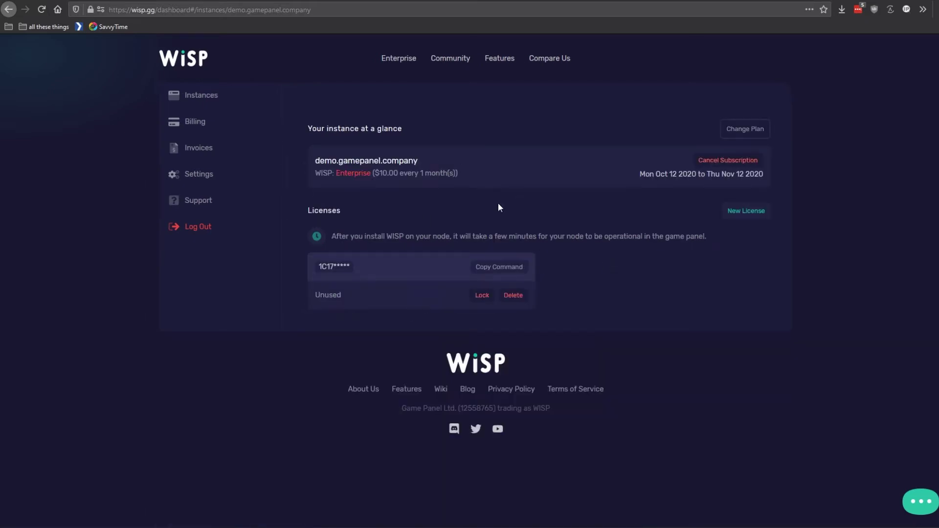
{"action": "left_click", "coordinate": [493, 266]}
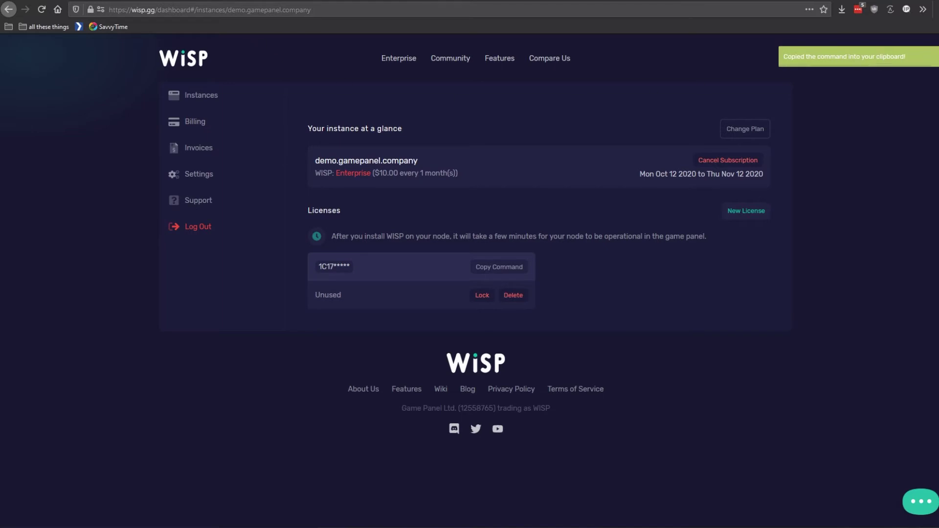
- Restart the SSH session, clear the terminal and run apt install curl
{"action": "left_click", "coordinate": [885, 48]}
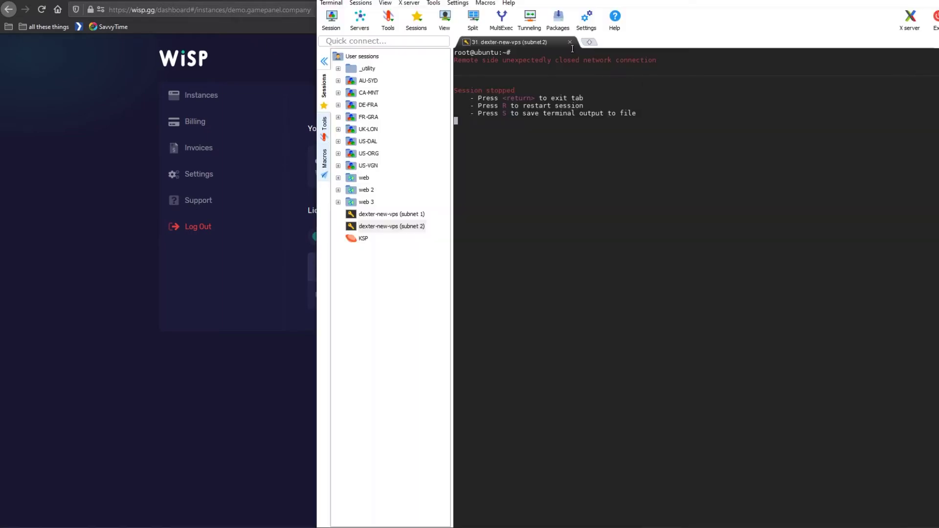
{"action": "key", "text": "r"}
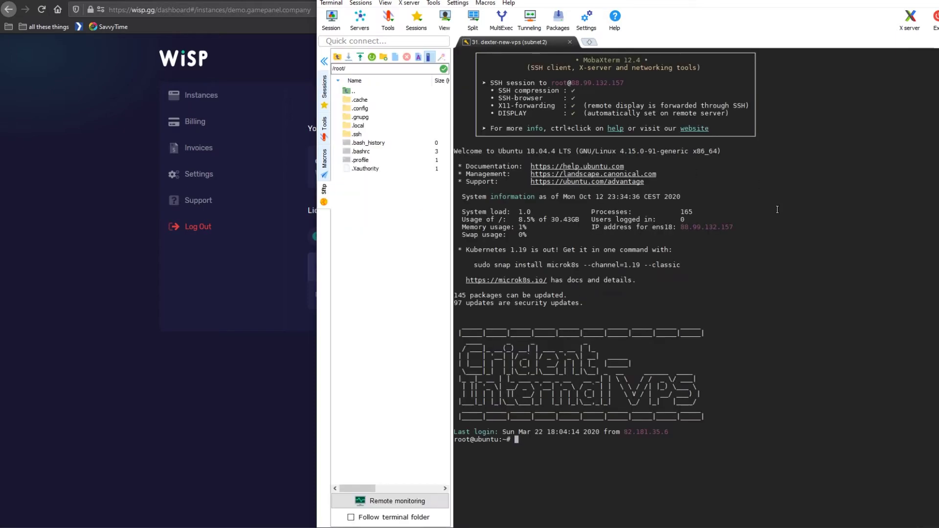
{"action": "type", "text": "clear"}
{"action": "key", "text": "Return"}
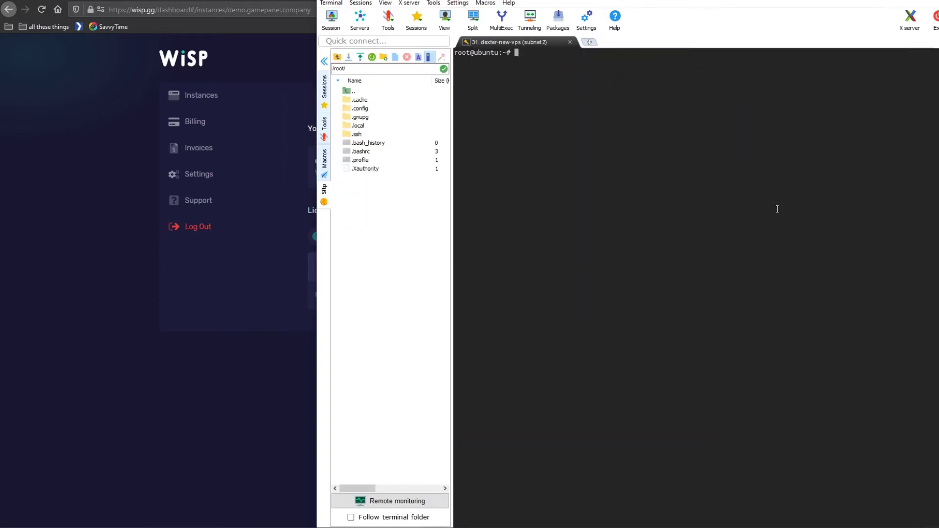
{"action": "type", "text": "apt "}
{"action": "type", "text": "install curl"}
{"action": "key", "text": "Return"}
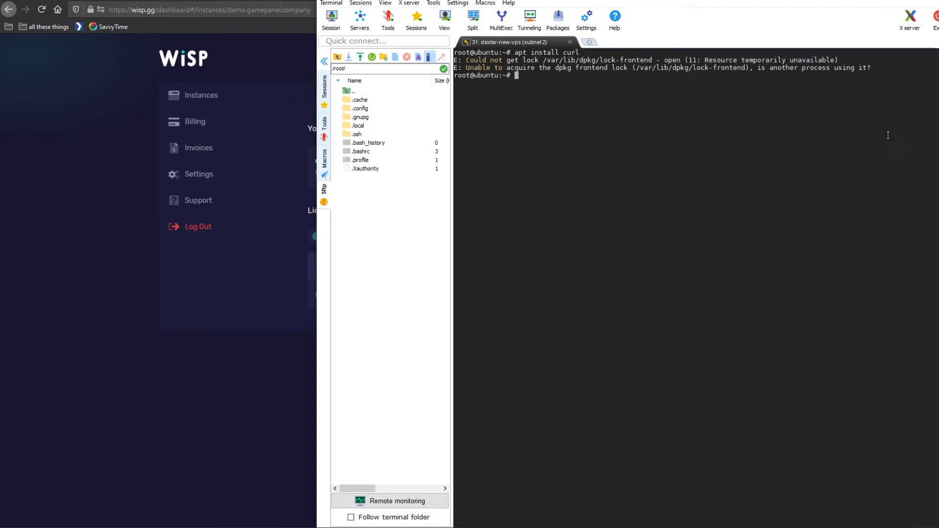
- Inspect the dpkg lock error, then bring the WISP dashboard forward
{"action": "left_click_drag", "start_coordinate": [878, 68], "coordinate": [501, 61]}
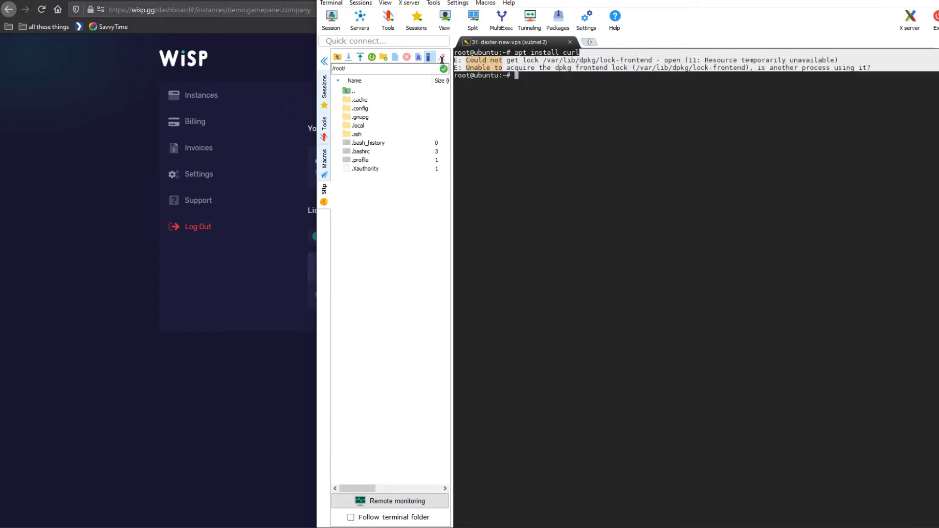
{"action": "left_click", "coordinate": [473, 89]}
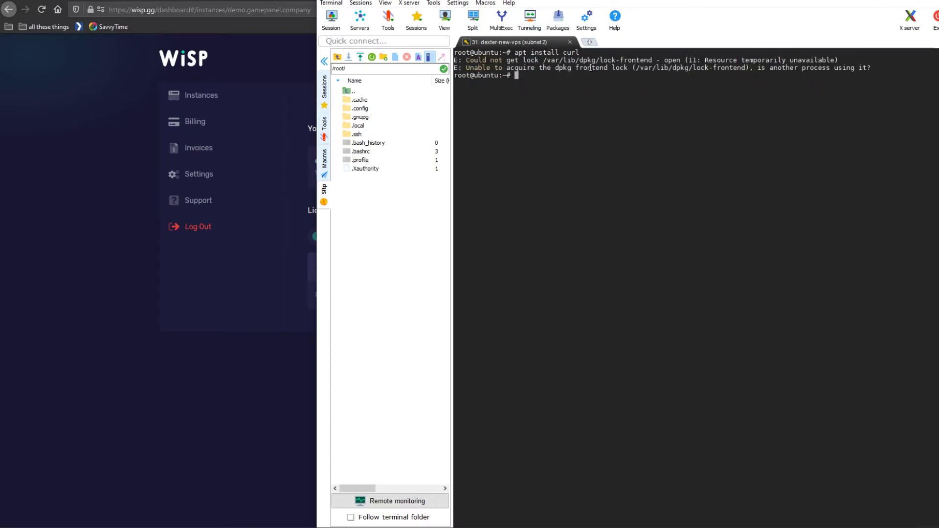
{"action": "triple_click", "coordinate": [463, 60]}
{"action": "triple_click", "coordinate": [828, 79]}
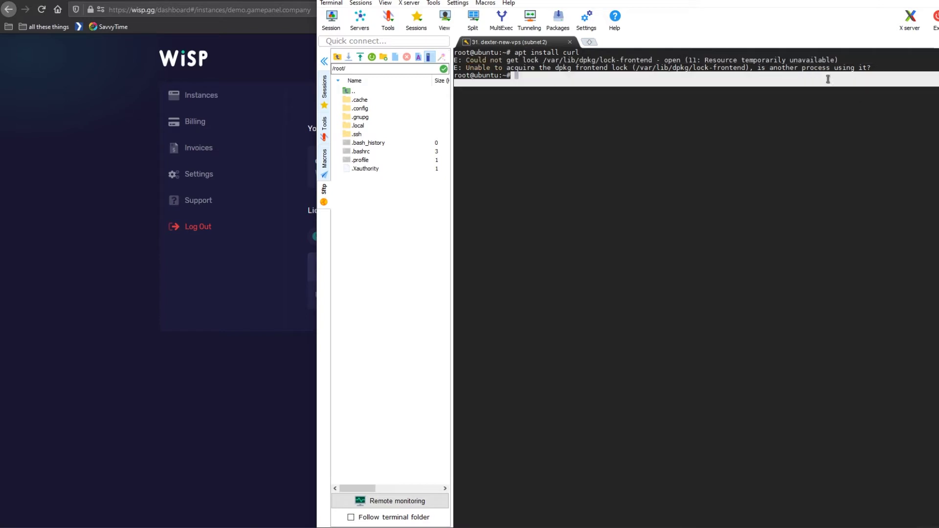
{"action": "left_click", "coordinate": [500, 88]}
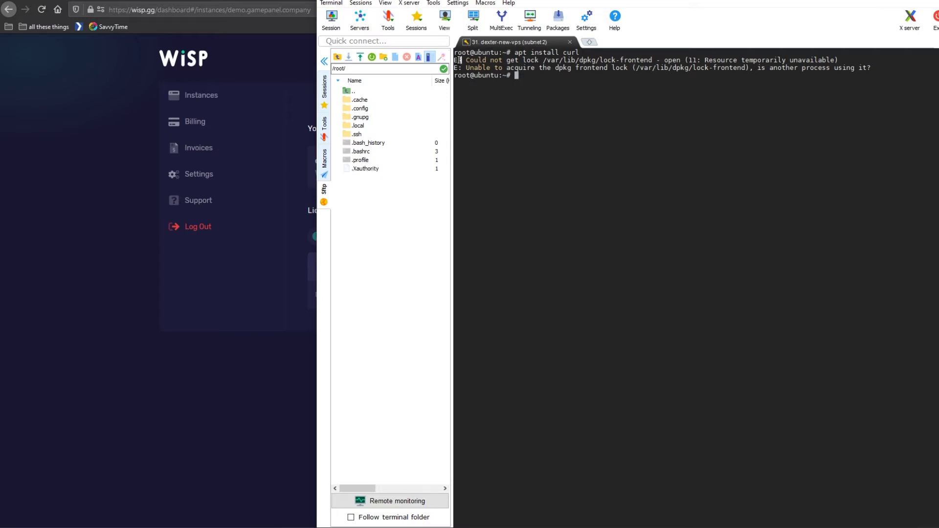
{"action": "mouse_move", "coordinate": [460, 59]}
{"action": "left_mouse_down"}
{"action": "mouse_move", "coordinate": [874, 67]}
{"action": "mouse_move", "coordinate": [454, 60]}
{"action": "left_mouse_up"}
{"action": "left_click", "coordinate": [874, 67]}
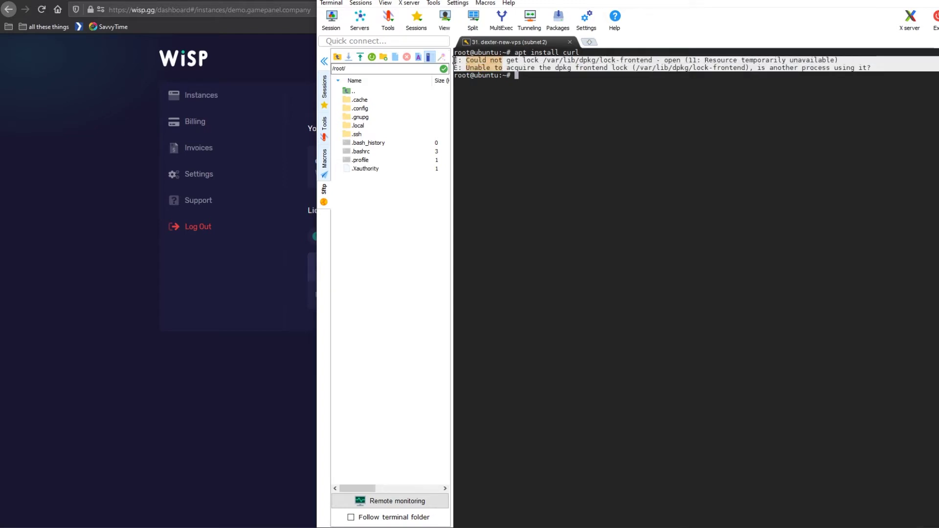
{"action": "left_click", "coordinate": [454, 60]}
{"action": "left_click_drag", "start_coordinate": [578, 51], "coordinate": [514, 52]}
{"action": "left_click", "coordinate": [548, 68]}
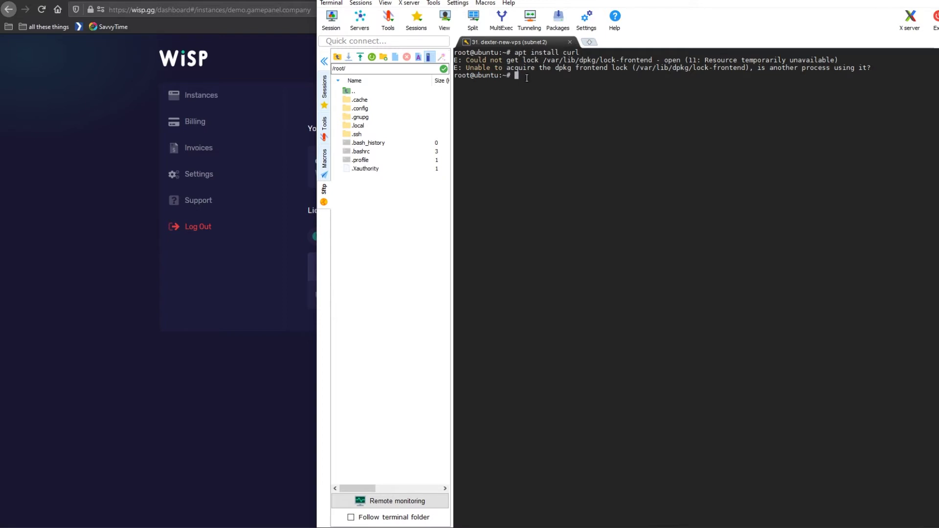
{"action": "left_click", "coordinate": [109, 226]}
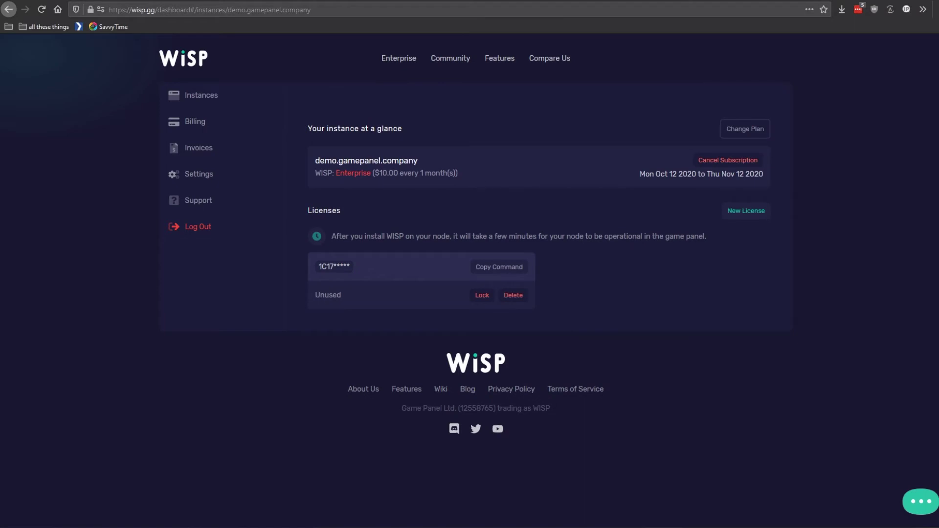
- Copy the license install command from WISP, paste it into the VPS terminal and run it
{"action": "key", "text": "alt+Tab"}
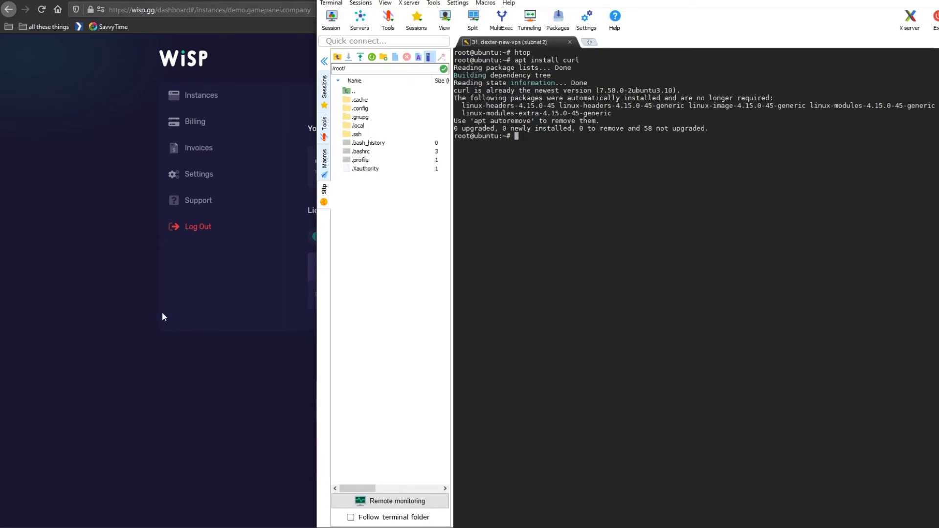
{"action": "left_click", "coordinate": [162, 315]}
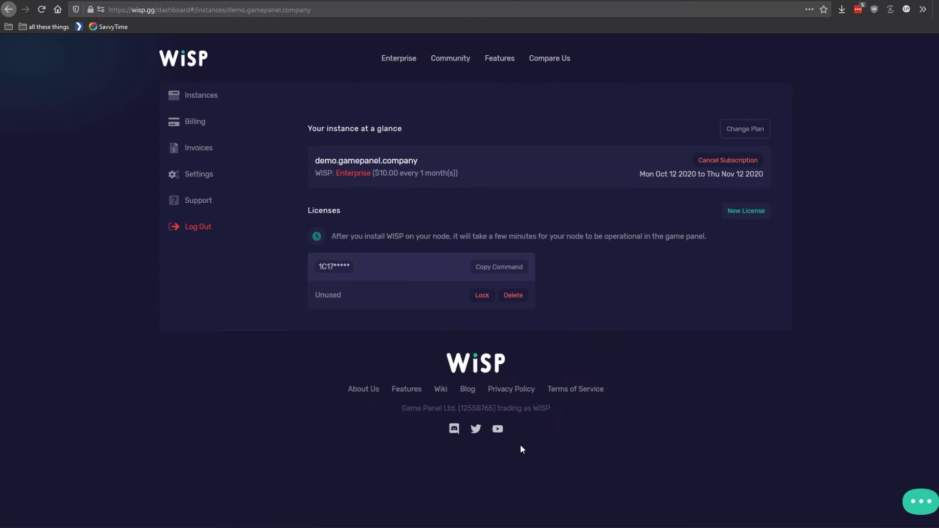
{"action": "left_click", "coordinate": [489, 267]}
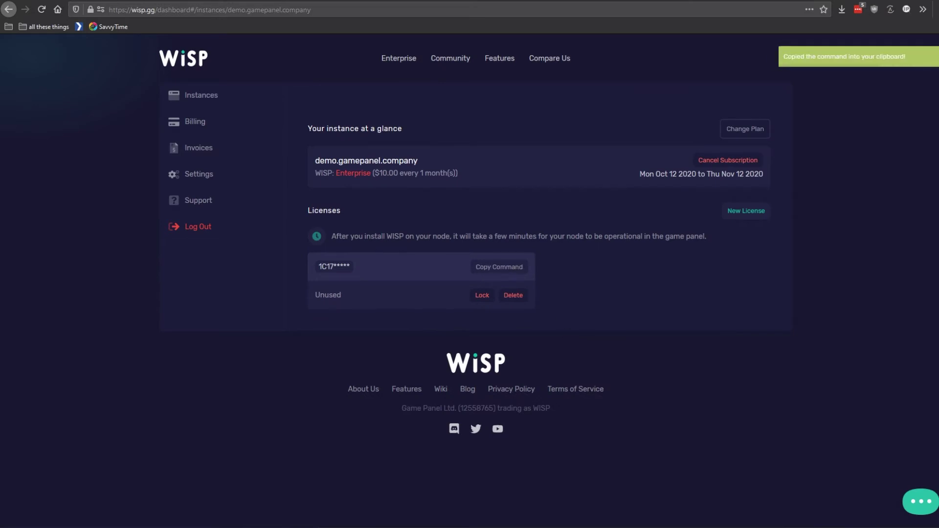
{"action": "key", "text": "alt+Tab"}
{"action": "right_click", "coordinate": [574, 164]}
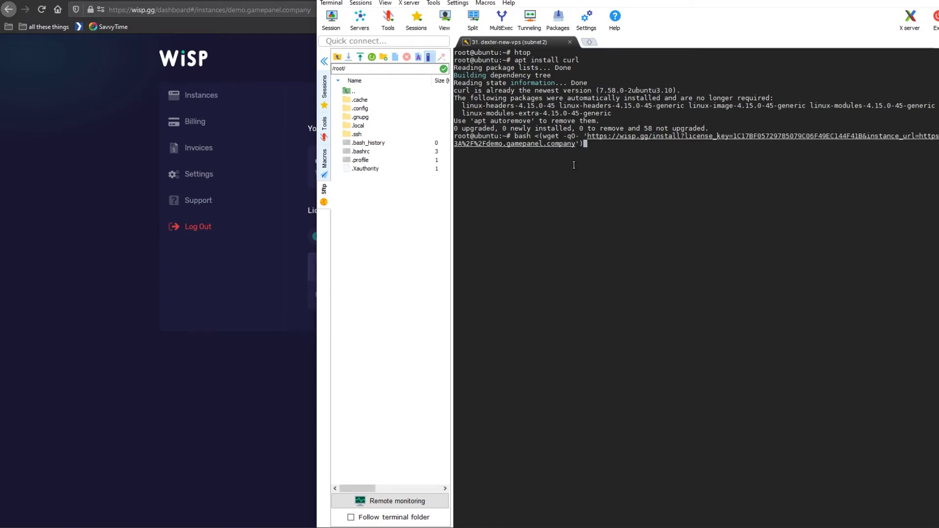
{"action": "left_click_drag", "start_coordinate": [579, 60], "coordinate": [514, 60]}
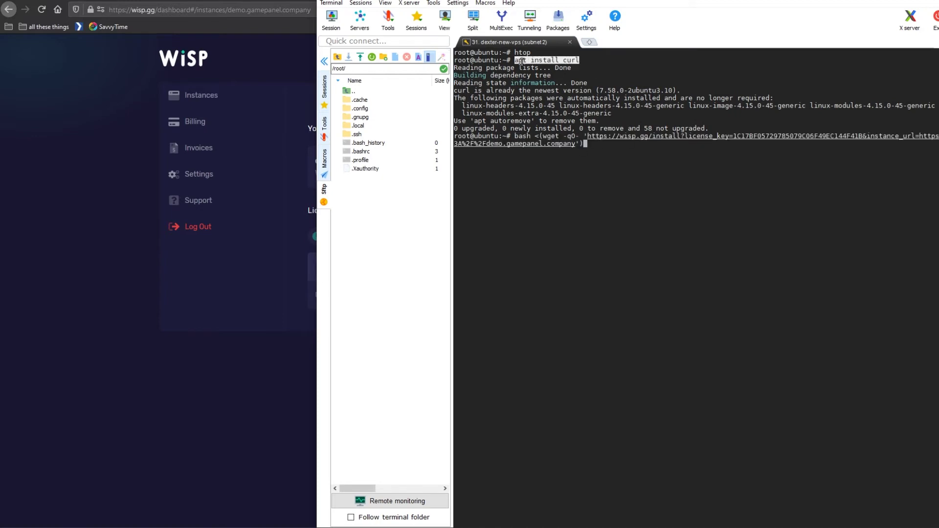
{"action": "left_click", "coordinate": [677, 229]}
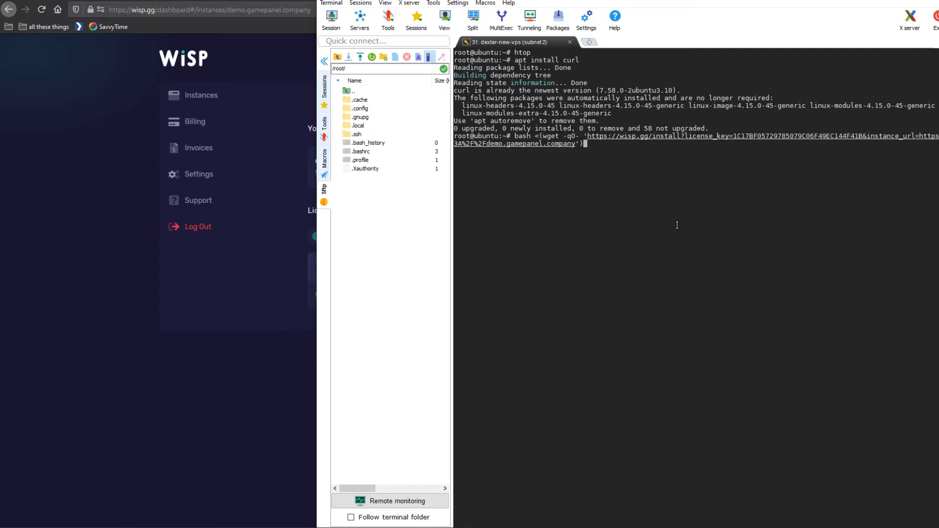
{"action": "key", "text": "Return"}
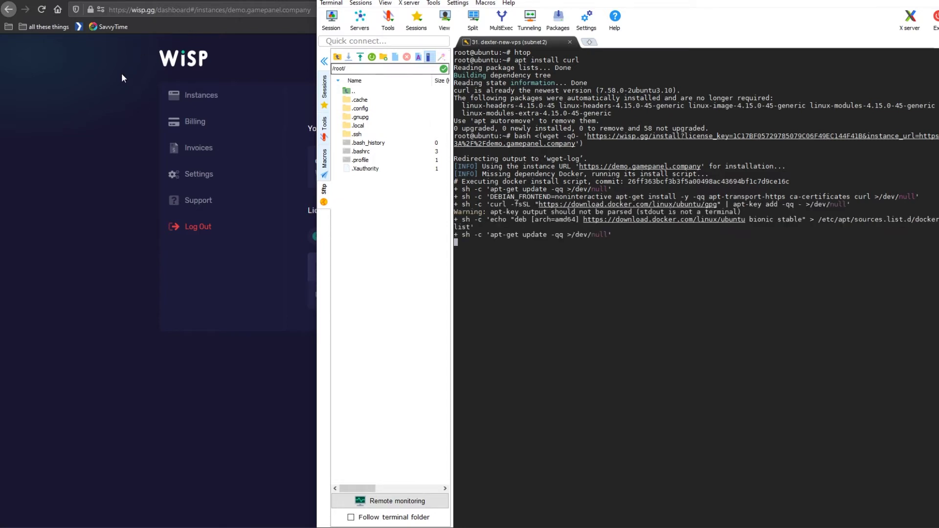
- Read WISP's Instance deployed email in Gmail, then open the Account Created email
{"action": "left_click", "coordinate": [87, 104]}
{"action": "left_click", "coordinate": [73, 4]}
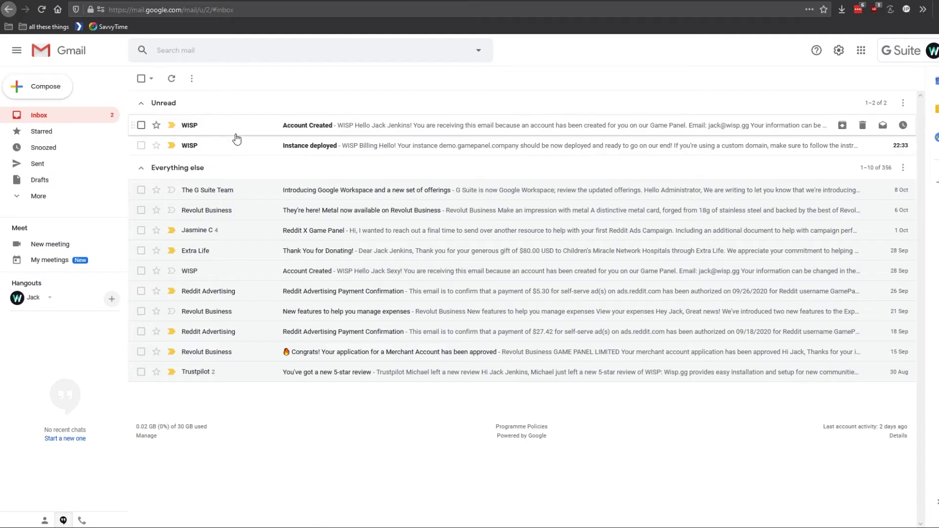
{"action": "left_click", "coordinate": [326, 150]}
{"action": "left_click_drag", "start_coordinate": [483, 346], "coordinate": [395, 213]}
{"action": "left_click", "coordinate": [391, 228]}
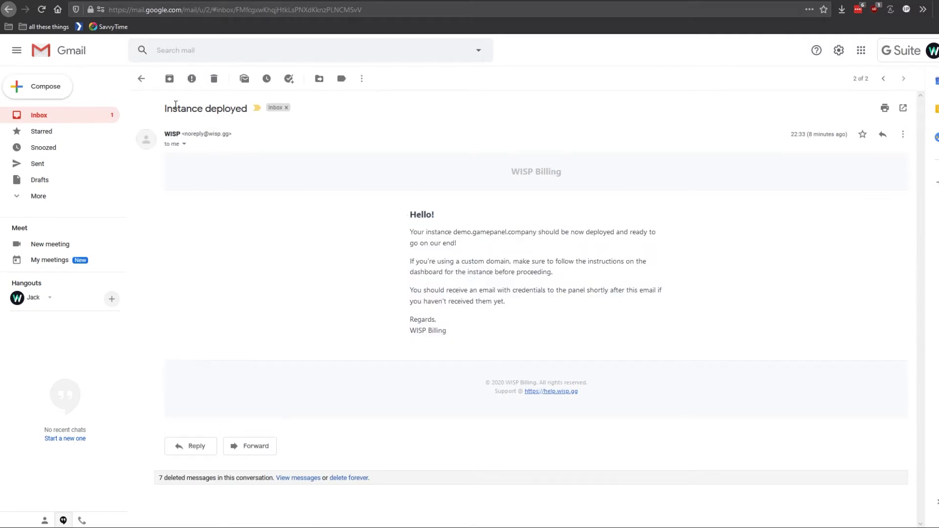
{"action": "left_click", "coordinate": [141, 78]}
{"action": "left_click", "coordinate": [315, 128]}
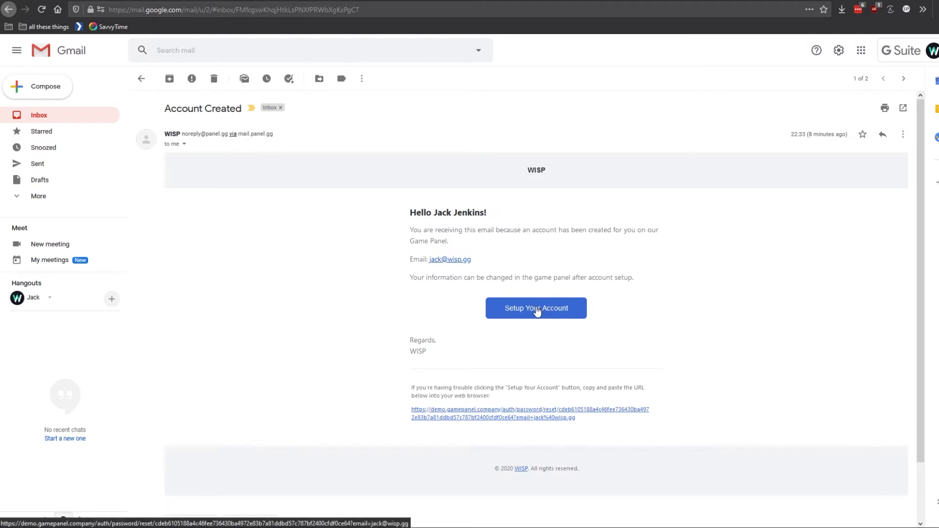
- Set a LastPass-generated password on the panel account, declining to save it
{"action": "left_click", "coordinate": [537, 312]}
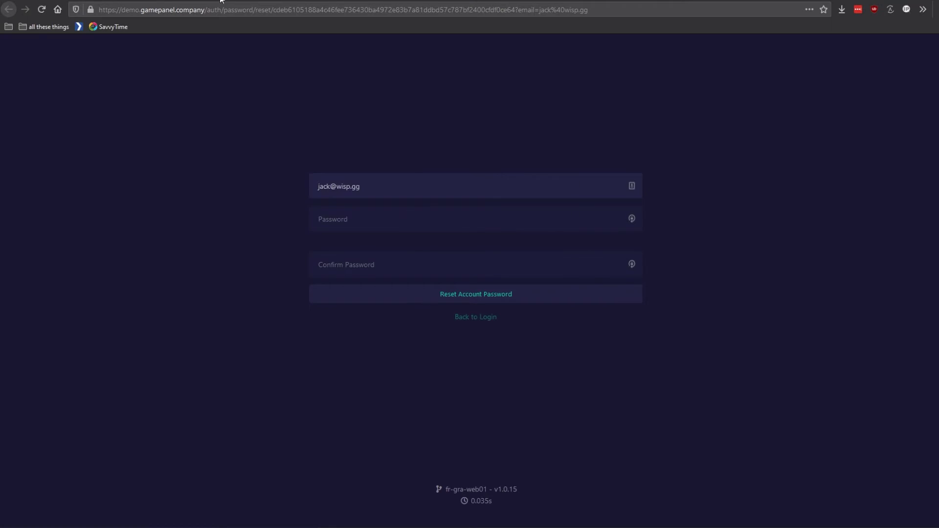
{"action": "left_click", "coordinate": [403, 207]}
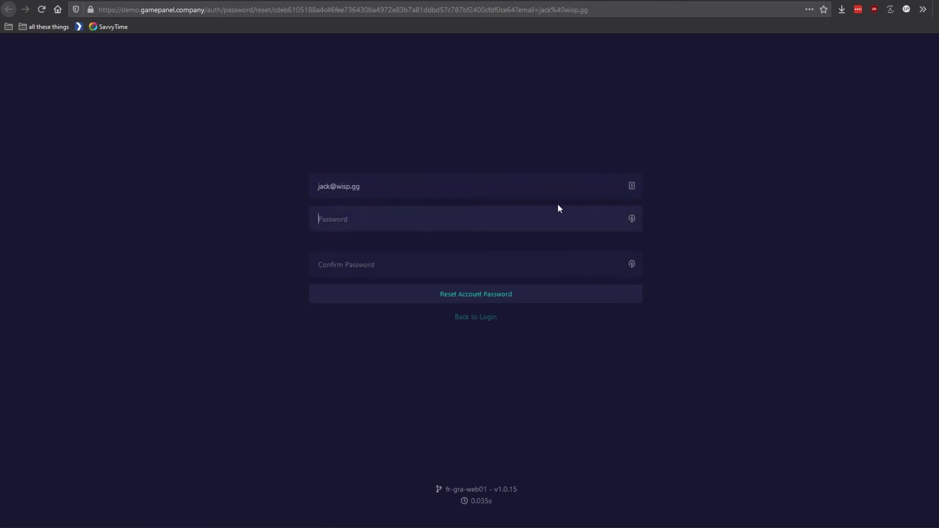
{"action": "left_click", "coordinate": [628, 221]}
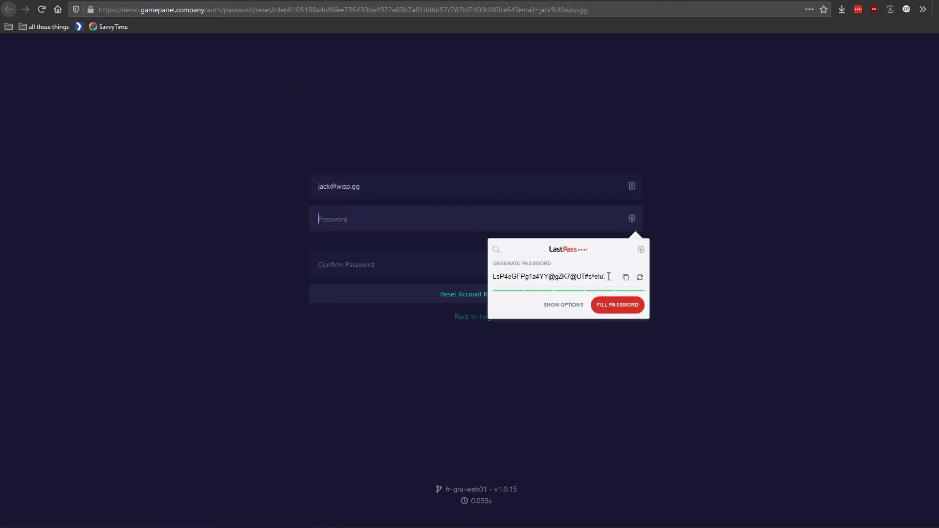
{"action": "left_click", "coordinate": [617, 308]}
{"action": "left_click", "coordinate": [519, 299]}
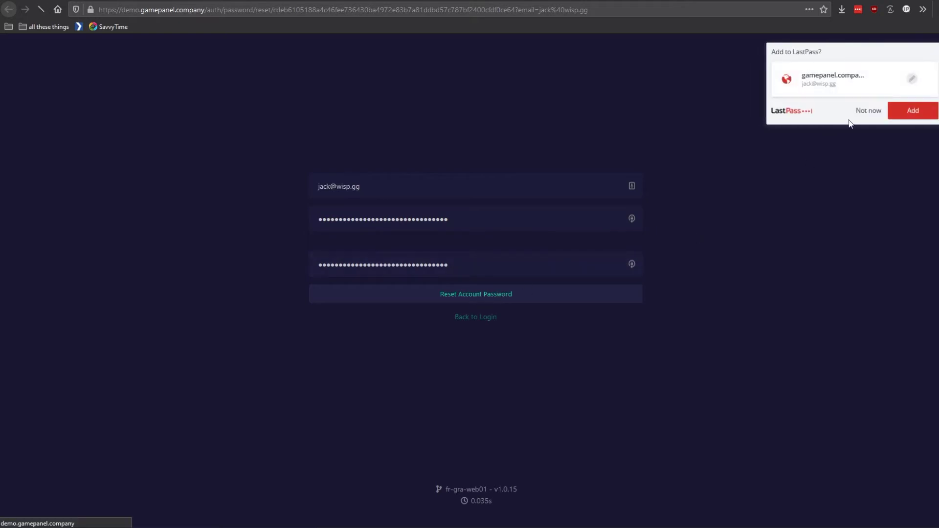
{"action": "left_click", "coordinate": [864, 112]}
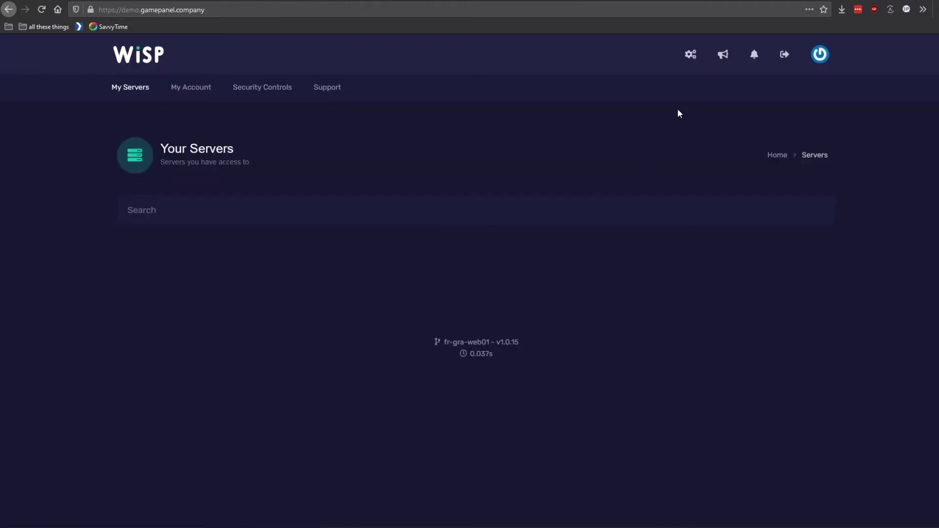
- View the still-empty admin Nodes list, then return to the terminal to check install progress
{"action": "left_click", "coordinate": [690, 55]}
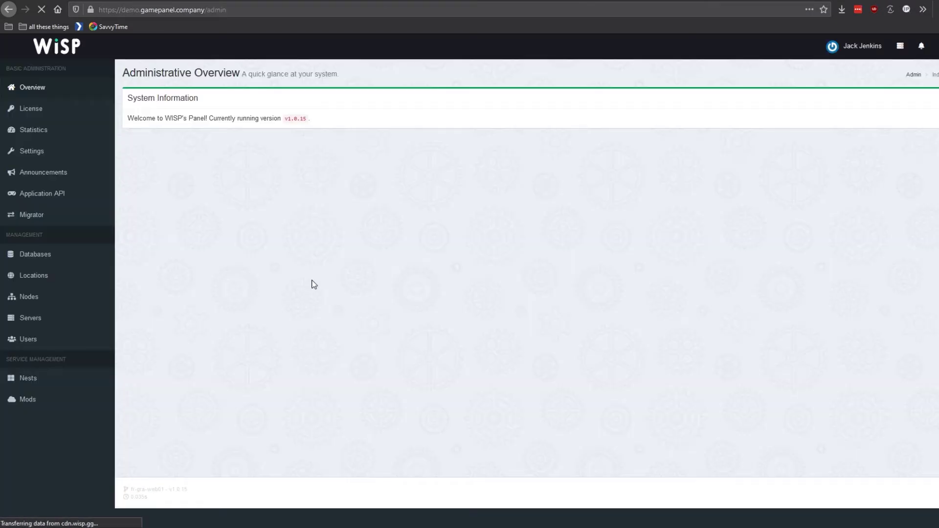
{"action": "left_click", "coordinate": [55, 305]}
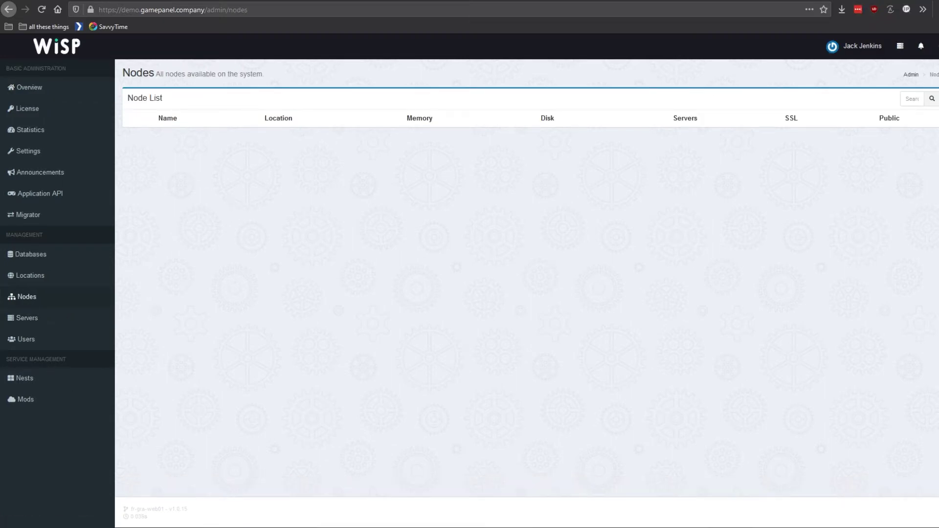
{"action": "left_click", "coordinate": [783, 450]}
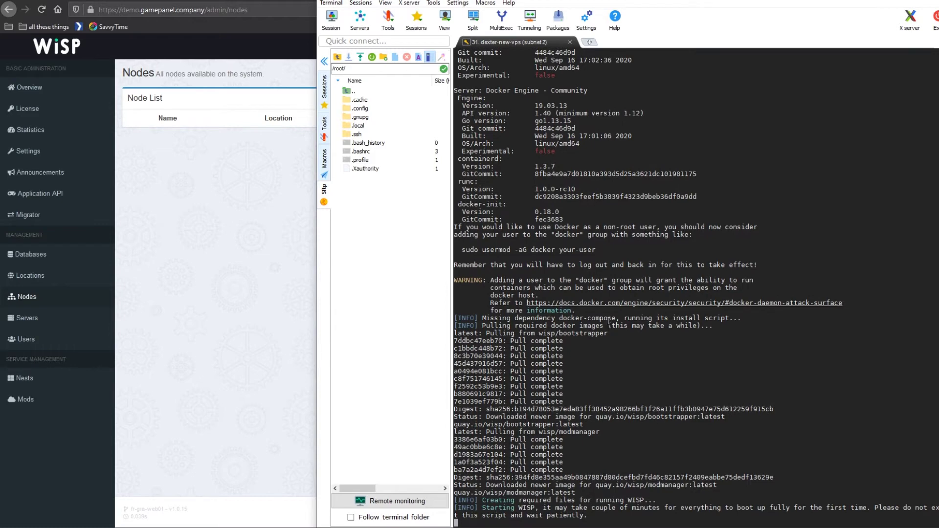
- Scroll through the finished WISP install output and select its install-finished message
{"action": "scroll", "coordinate": [684, 359], "scroll_direction": "up", "scroll_amount": 12}
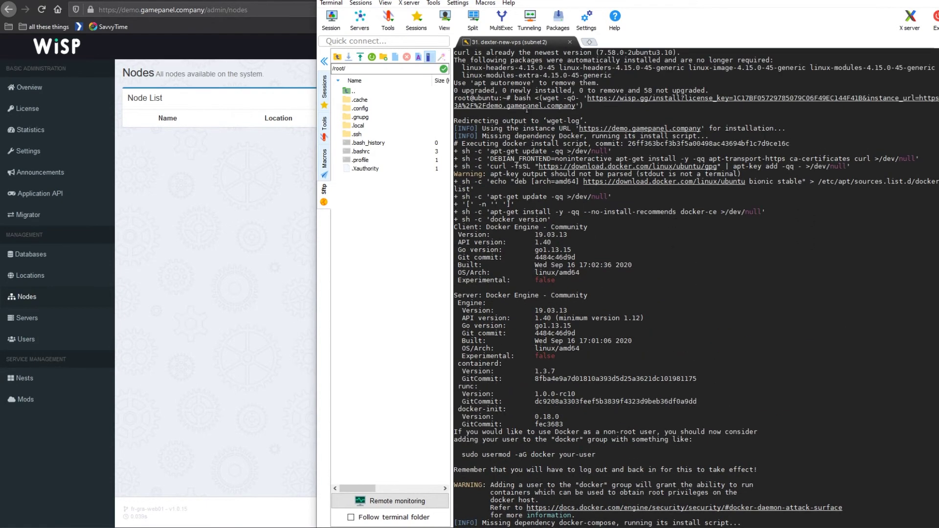
{"action": "scroll", "coordinate": [617, 177], "scroll_direction": "down", "scroll_amount": 1}
{"action": "scroll", "coordinate": [476, 125], "scroll_direction": "down", "scroll_amount": 7}
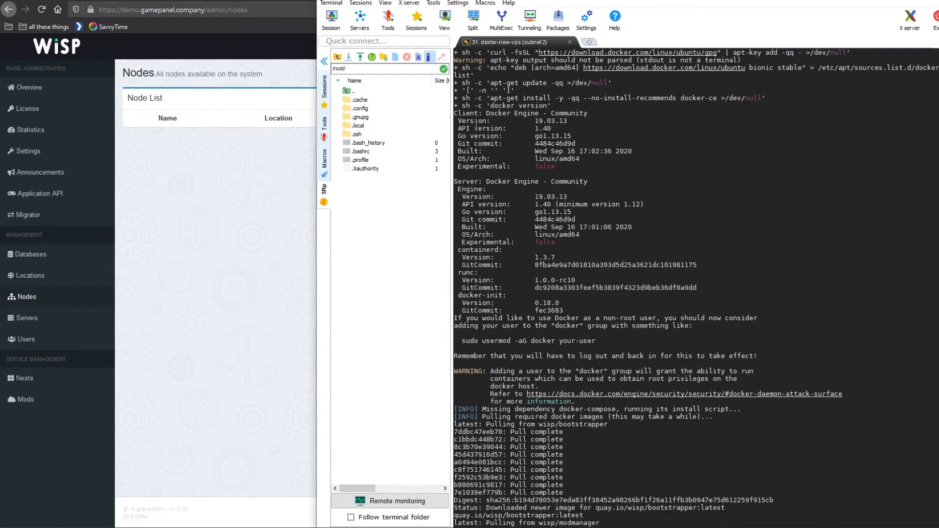
{"action": "scroll", "coordinate": [569, 213], "scroll_direction": "down", "scroll_amount": 5}
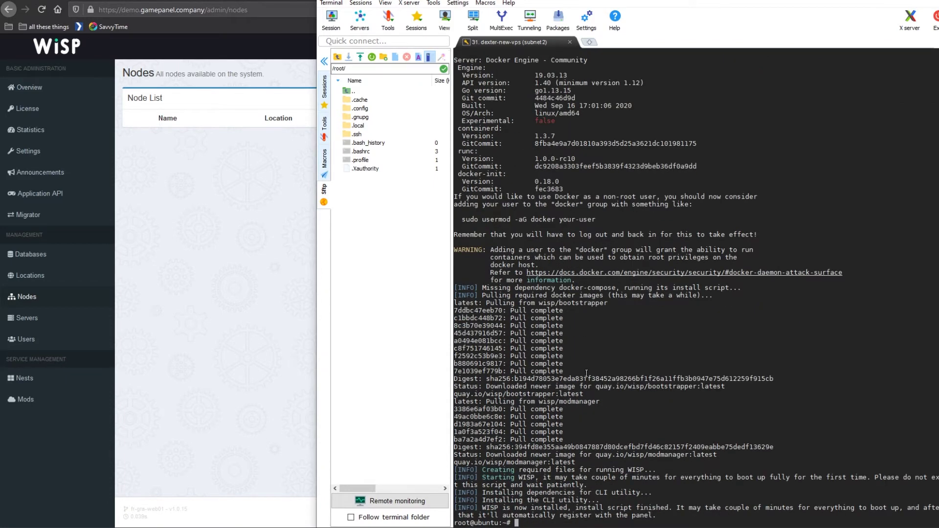
{"action": "double_click", "coordinate": [465, 287]}
{"action": "scroll", "coordinate": [471, 289], "scroll_direction": "up", "scroll_amount": 15}
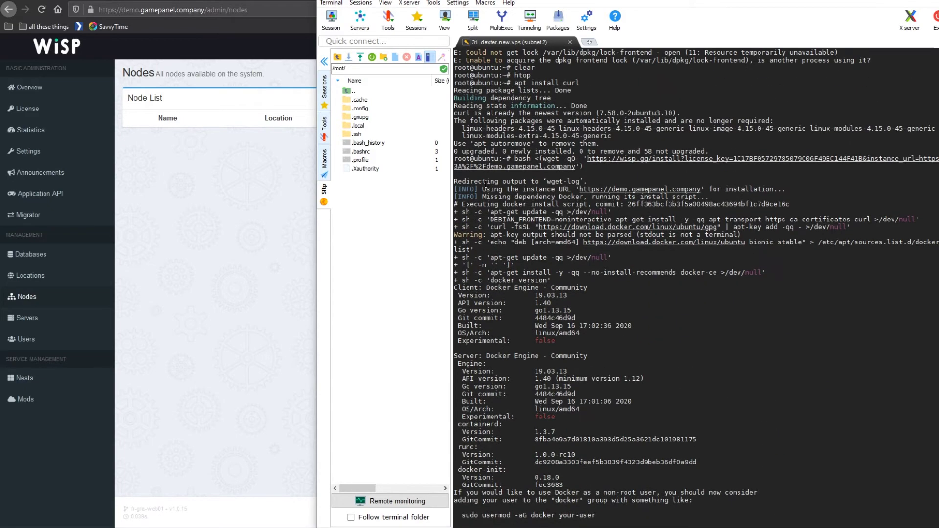
{"action": "scroll", "coordinate": [486, 184], "scroll_direction": "down", "scroll_amount": 10}
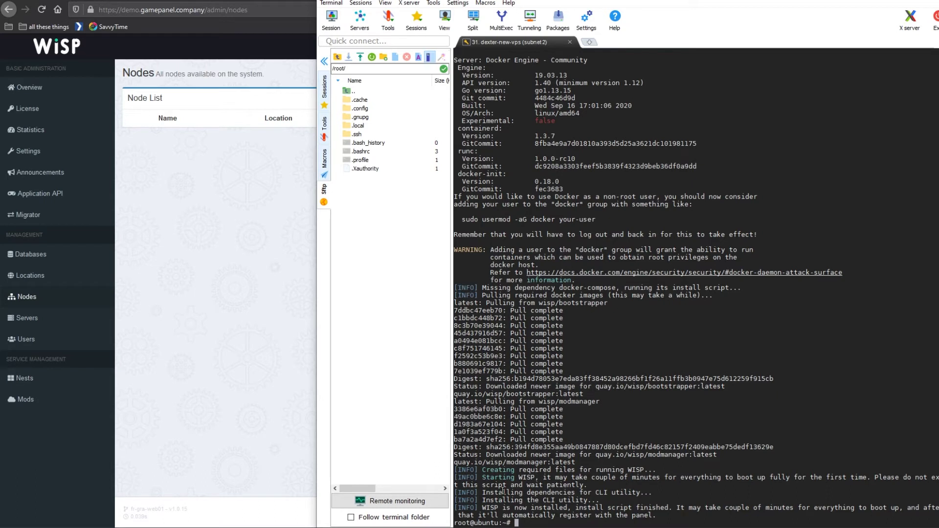
{"action": "left_click_drag", "start_coordinate": [482, 508], "coordinate": [891, 508]}
{"action": "left_click", "coordinate": [676, 525]}
- Run clear in the MobaXterm terminal and return to the browser
{"action": "type", "text": "wisp restart"}
{"action": "key", "text": "BackSpace"}
{"action": "key", "text": "BackSpace"}
{"action": "key", "text": "BackSpace"}
{"action": "type", "text": "clear"}
{"action": "key", "text": "Return"}
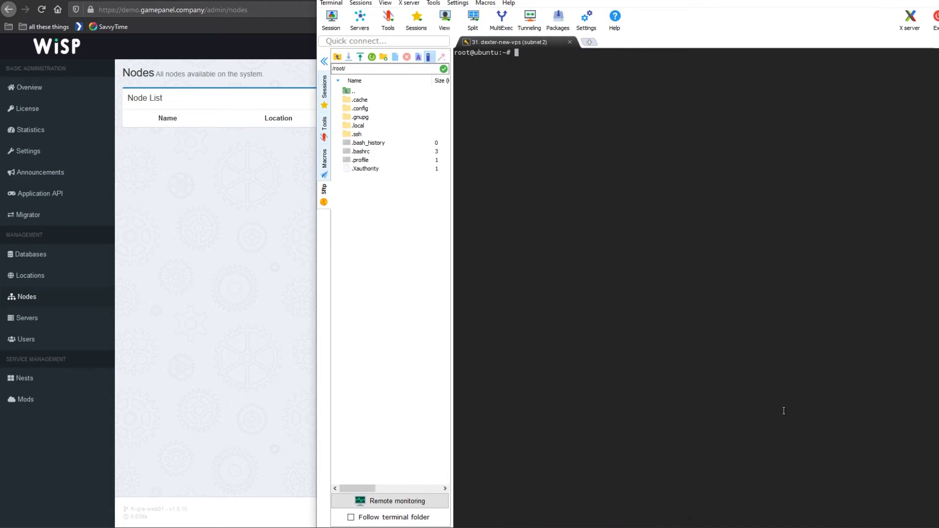
{"action": "key", "text": "alt+Tab"}
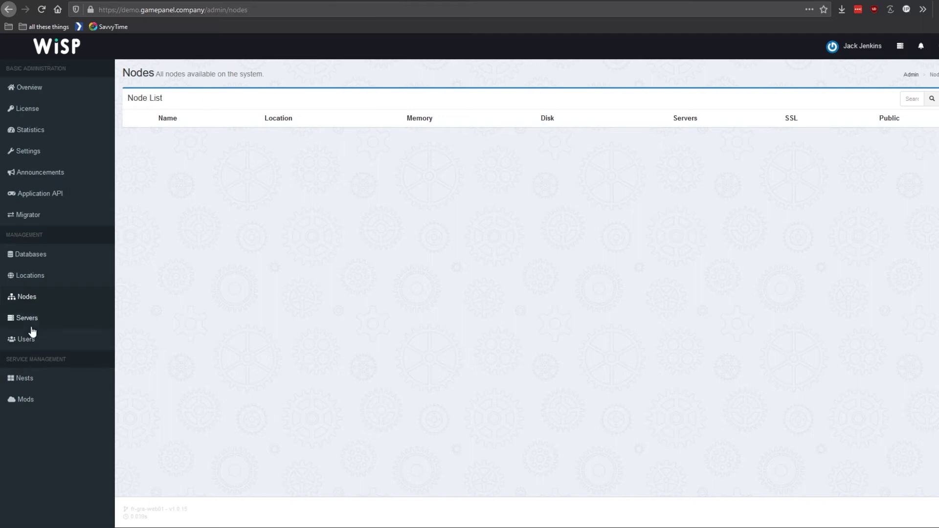
- Reload the Nodes list until the ubuntu node (20480 MB memory, 30720 MB disk) appears connected
{"action": "left_click", "coordinate": [54, 302]}
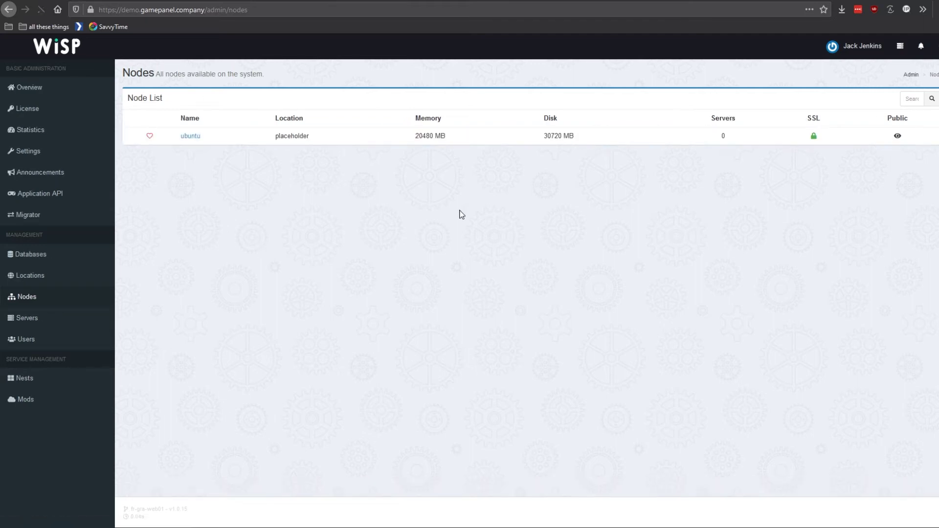
{"action": "mouse_move", "coordinate": [150, 141]}
{"action": "right_click", "coordinate": [838, 478]}
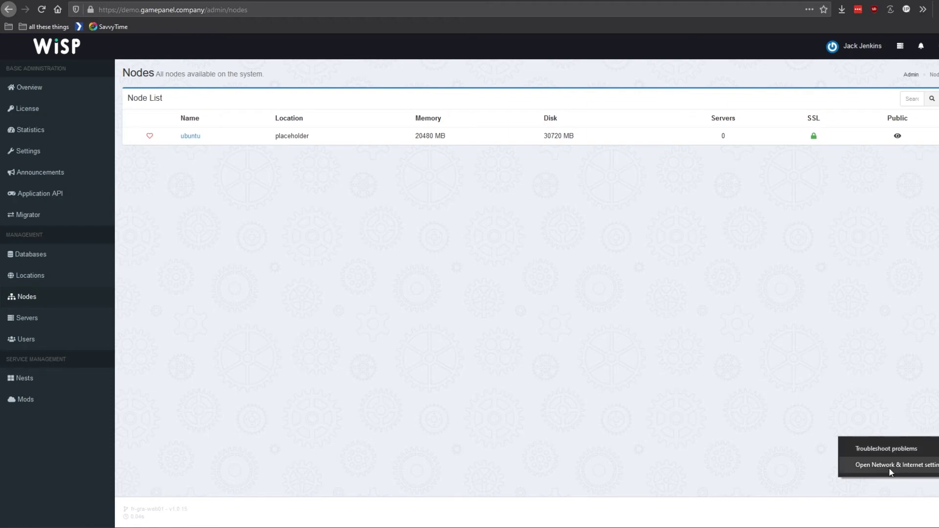
{"action": "left_click", "coordinate": [533, 238]}
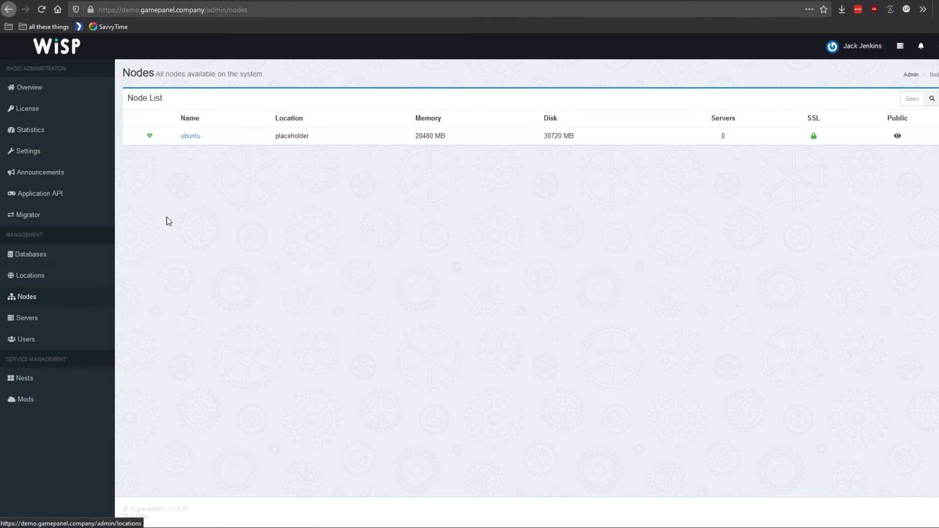
{"action": "mouse_move", "coordinate": [150, 140]}
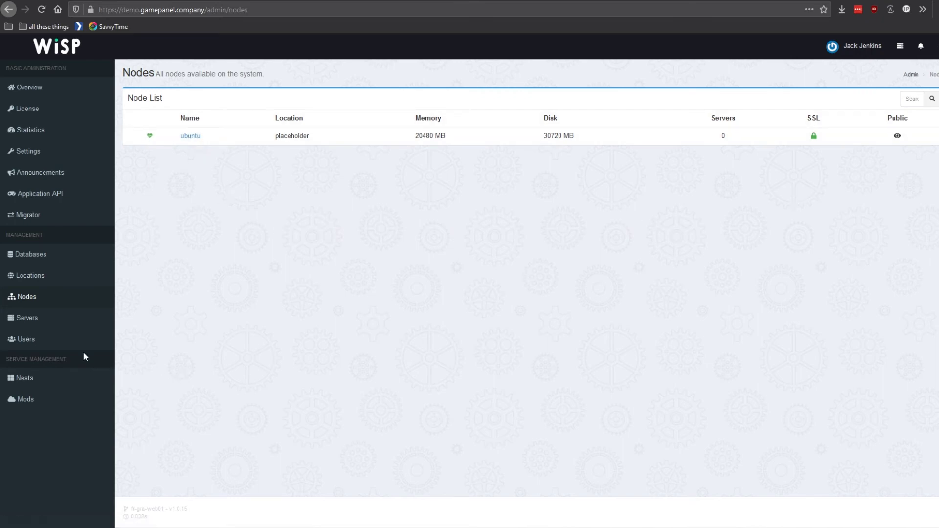
- Start a new server from the Servers list and name it Test
{"action": "left_click", "coordinate": [62, 320]}
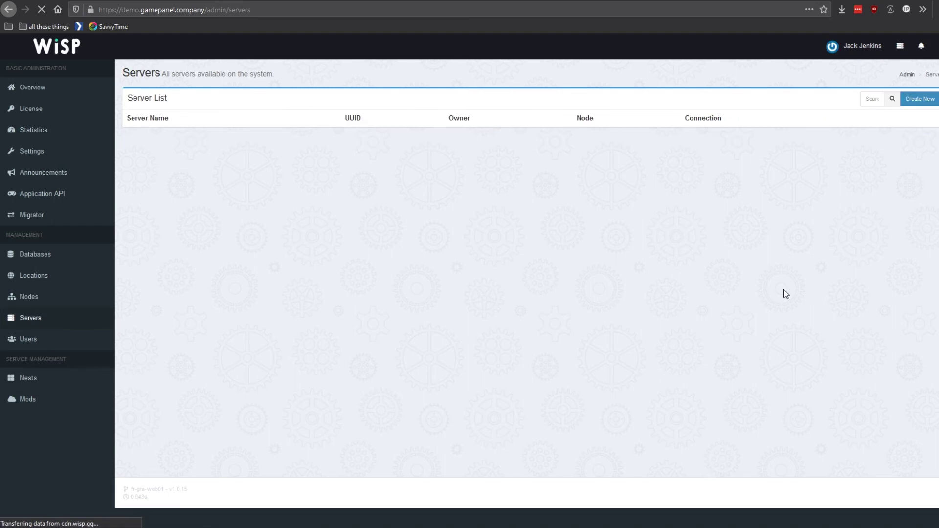
{"action": "left_click", "coordinate": [919, 99]}
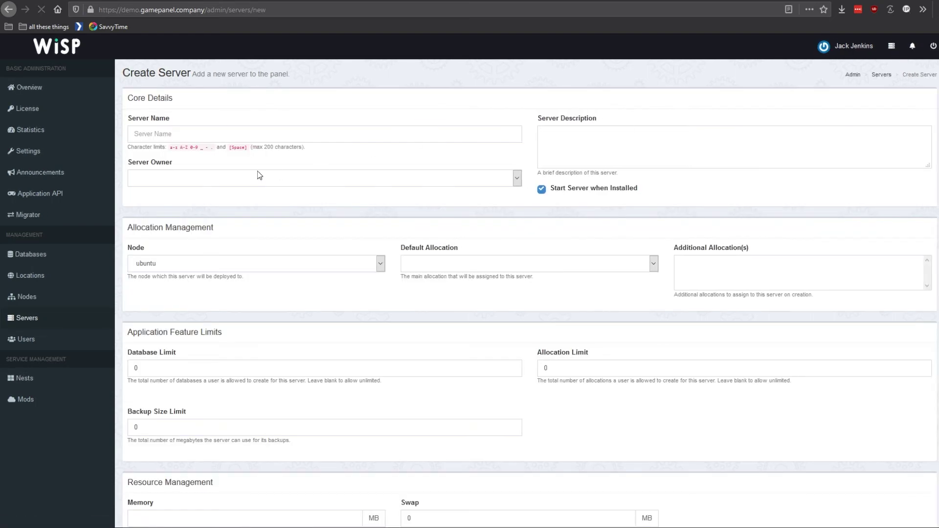
{"action": "left_click", "coordinate": [194, 140]}
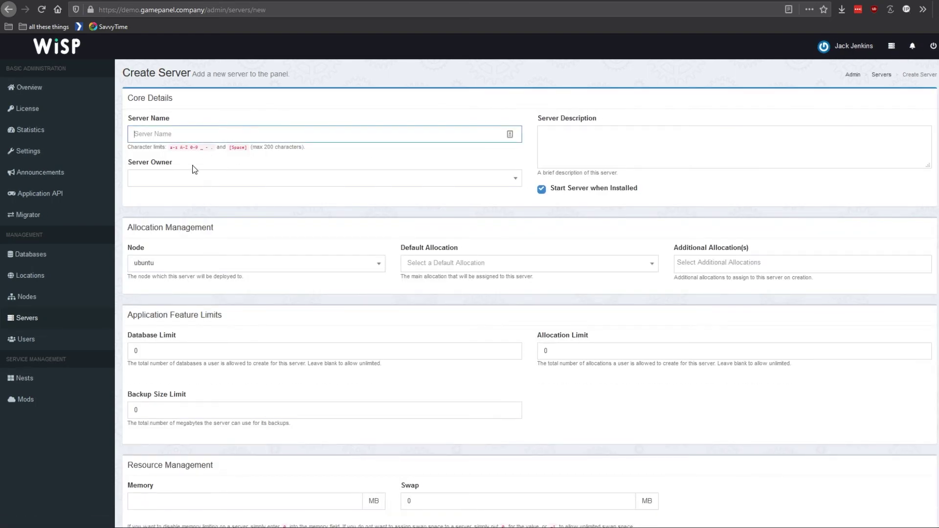
{"action": "type", "text": "Test"}
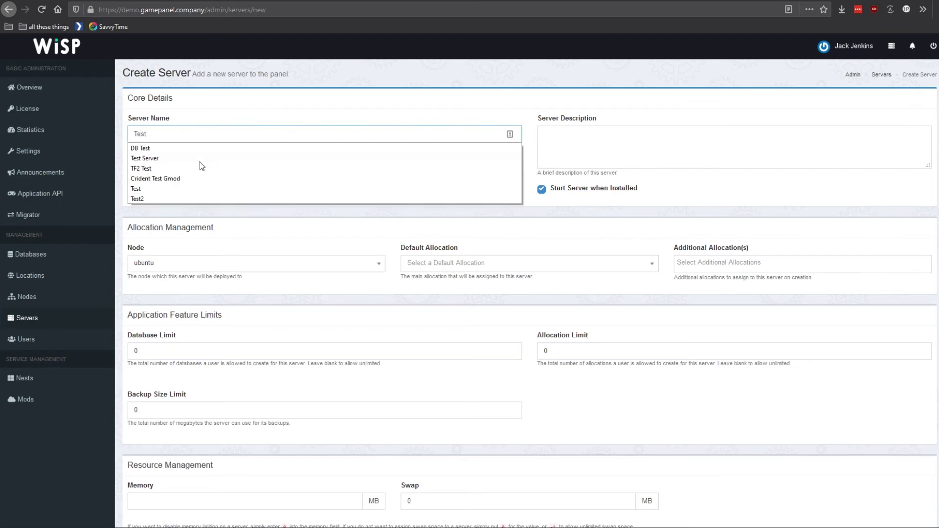
{"action": "left_click", "coordinate": [179, 131]}
- Set the panel account as owner, add the description Reeee, and check the empty allocation lists
{"action": "left_click", "coordinate": [190, 177]}
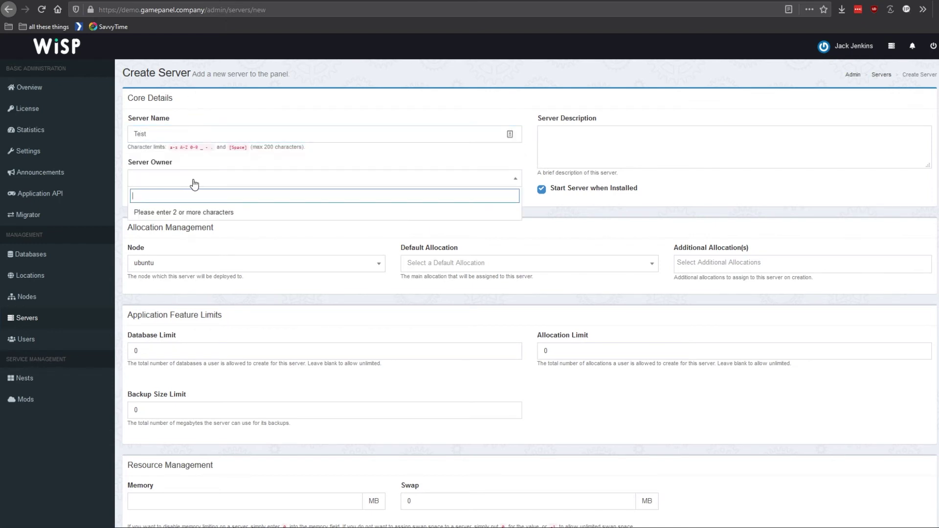
{"action": "type", "text": "ack"}
{"action": "left_click", "coordinate": [192, 226]}
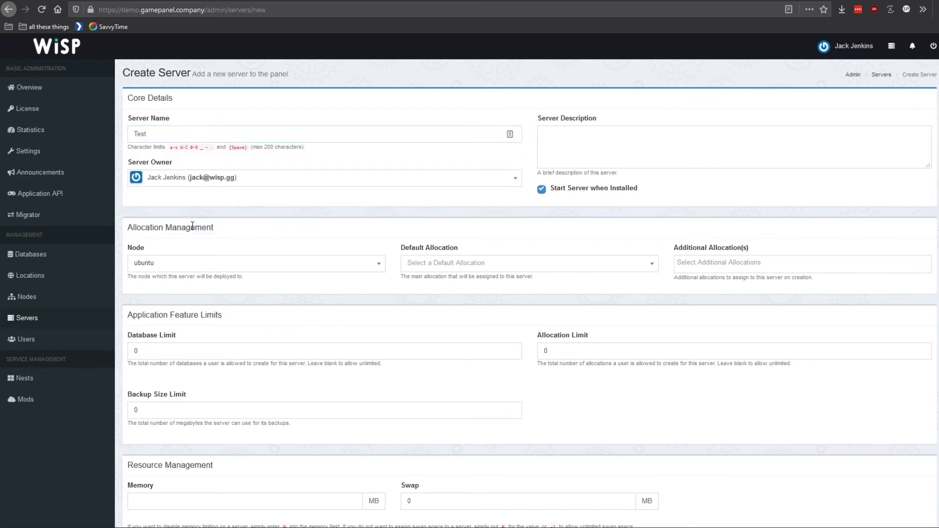
{"action": "left_click", "coordinate": [571, 152]}
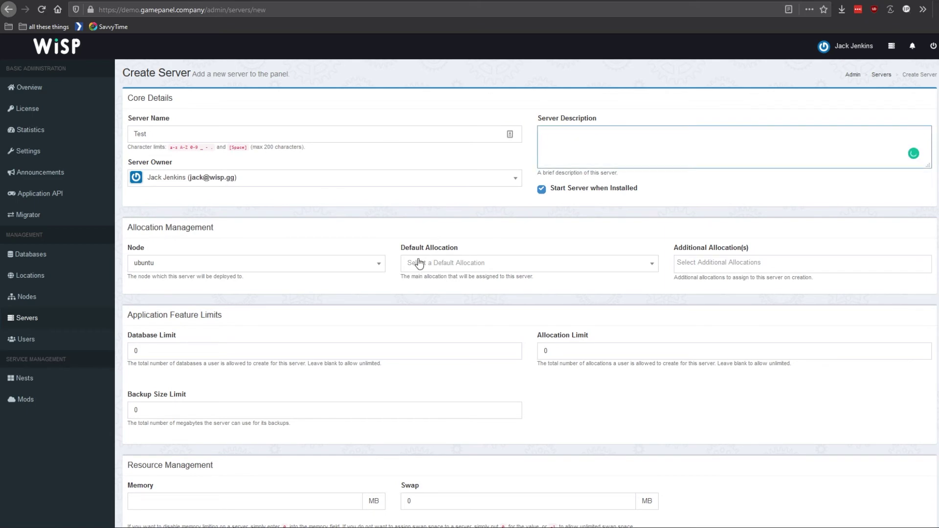
{"action": "type", "text": "Reeee"}
{"action": "scroll", "coordinate": [526, 254], "scroll_direction": "down", "scroll_amount": 2}
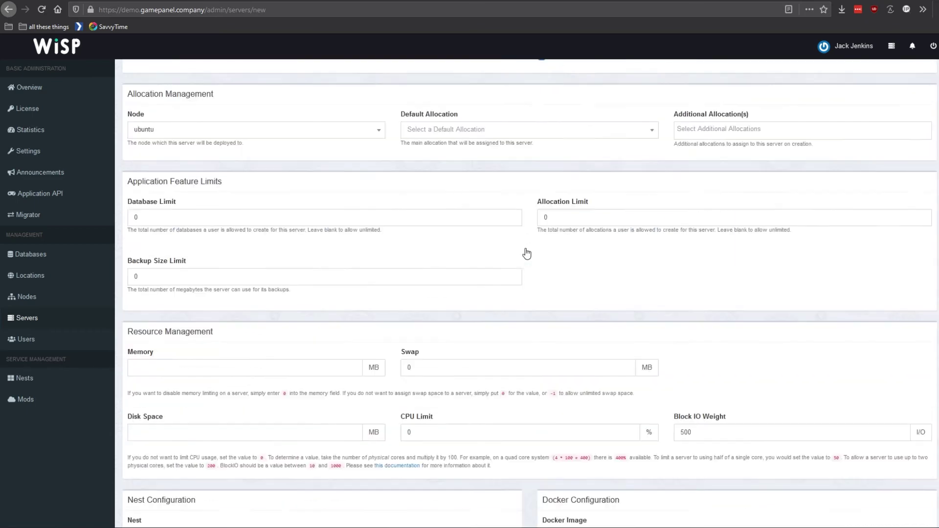
{"action": "left_click", "coordinate": [488, 172]}
{"action": "left_click", "coordinate": [693, 167]}
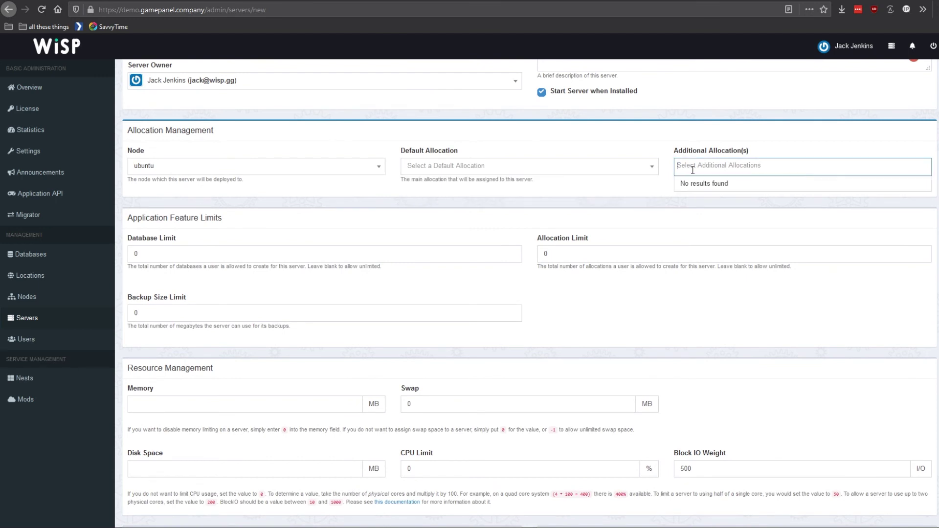
- Inspect the VPS session's settings in MobaXterm, then go back to WISP's Nodes list
{"action": "left_click", "coordinate": [581, 134]}
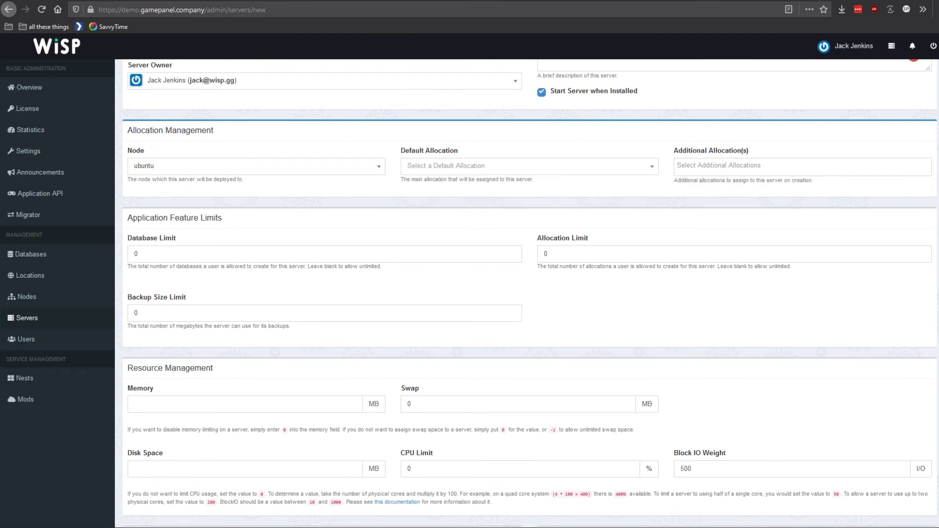
{"action": "key", "text": "alt+Tab"}
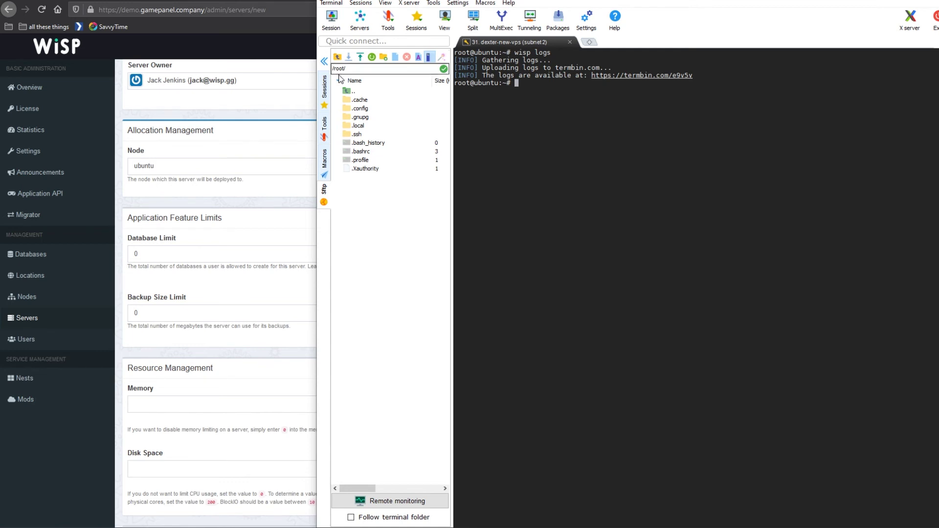
{"action": "left_click", "coordinate": [324, 89]}
{"action": "right_click", "coordinate": [395, 227]}
{"action": "left_click", "coordinate": [401, 243]}
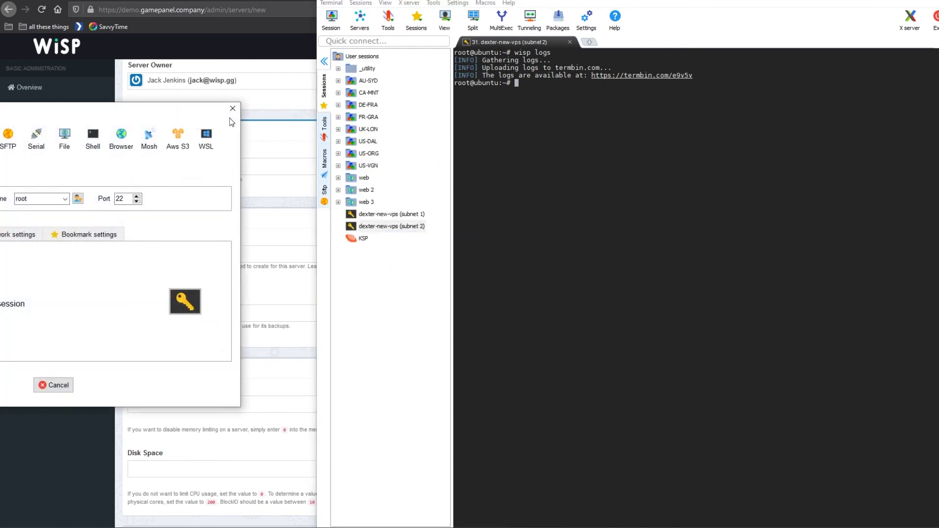
{"action": "left_click", "coordinate": [232, 108]}
{"action": "left_click", "coordinate": [235, 129]}
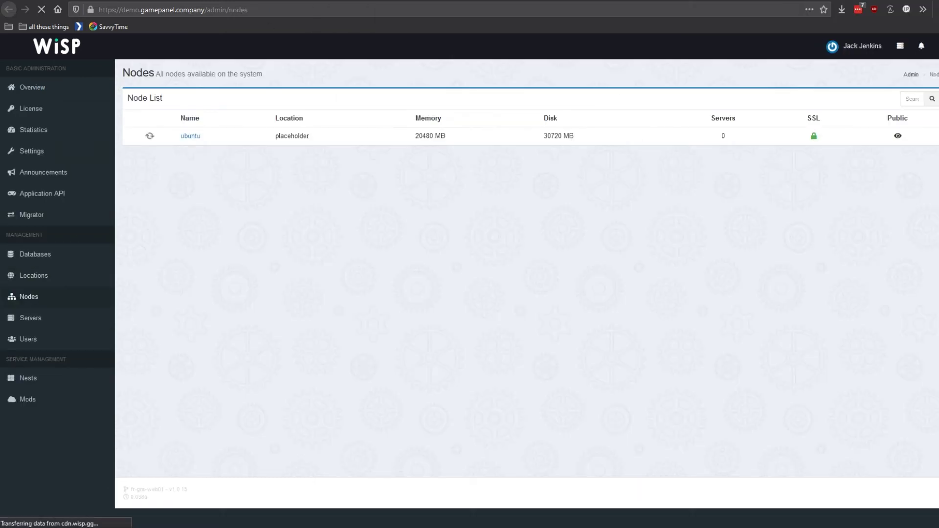
- On the ubuntu node's Allocation tab, submit IP 88.99.132.157 with port 27015
{"action": "left_click", "coordinate": [196, 135]}
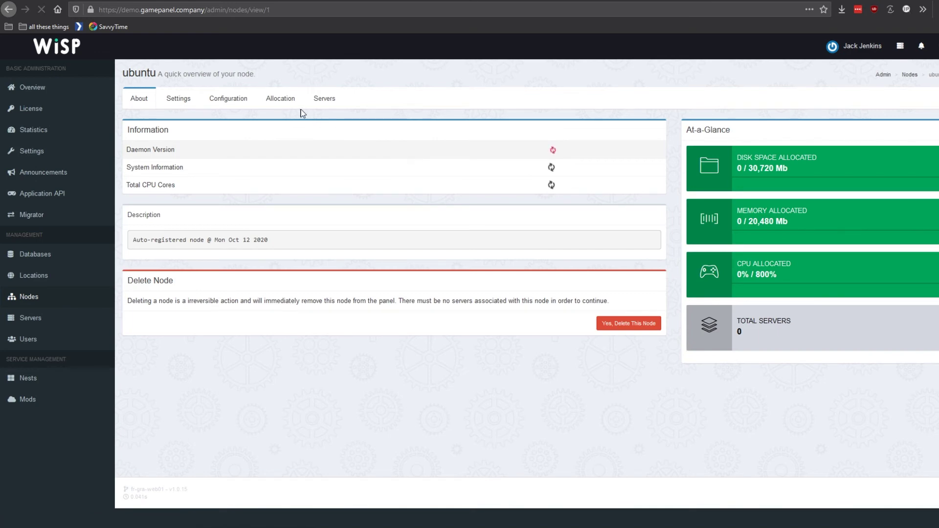
{"action": "left_click", "coordinate": [282, 97]}
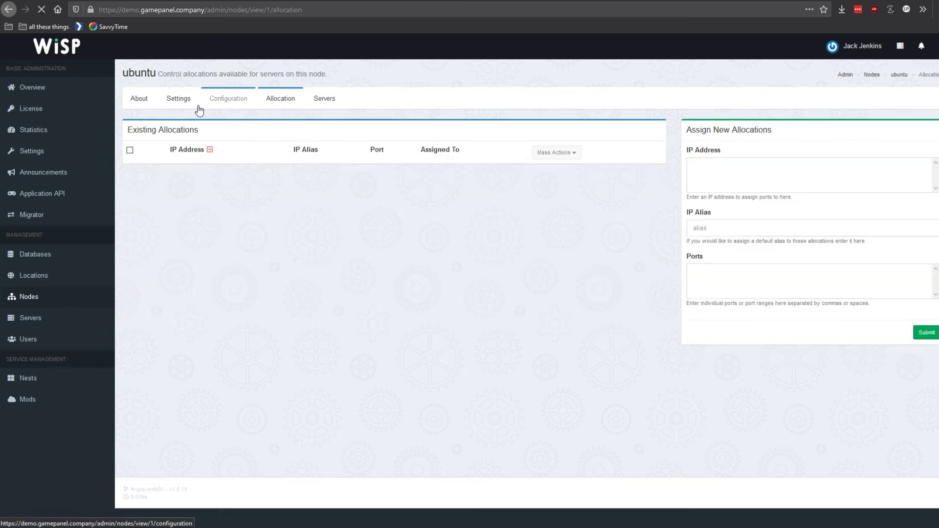
{"action": "left_click", "coordinate": [729, 164]}
{"action": "type", "text": "88.99.132.157"}
{"action": "left_click", "coordinate": [718, 185]}
{"action": "left_click", "coordinate": [721, 250]}
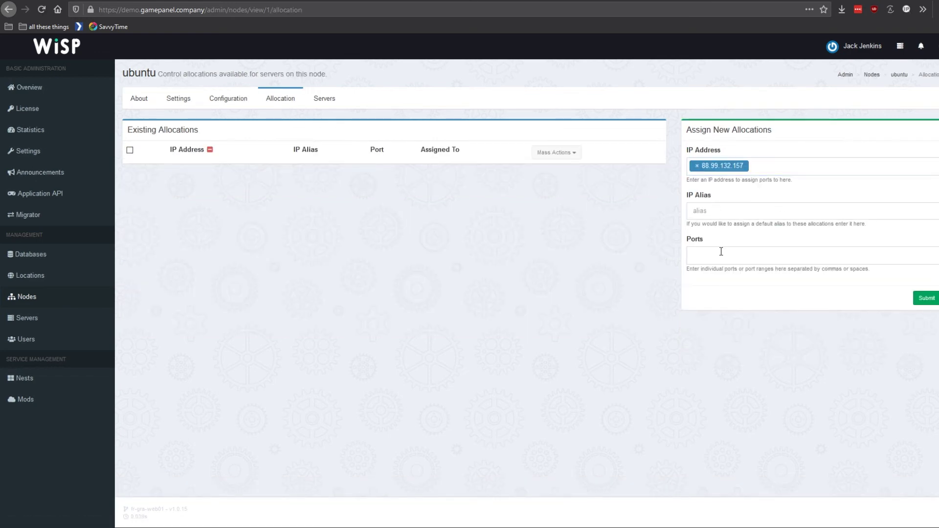
{"action": "type", "text": "27015"}
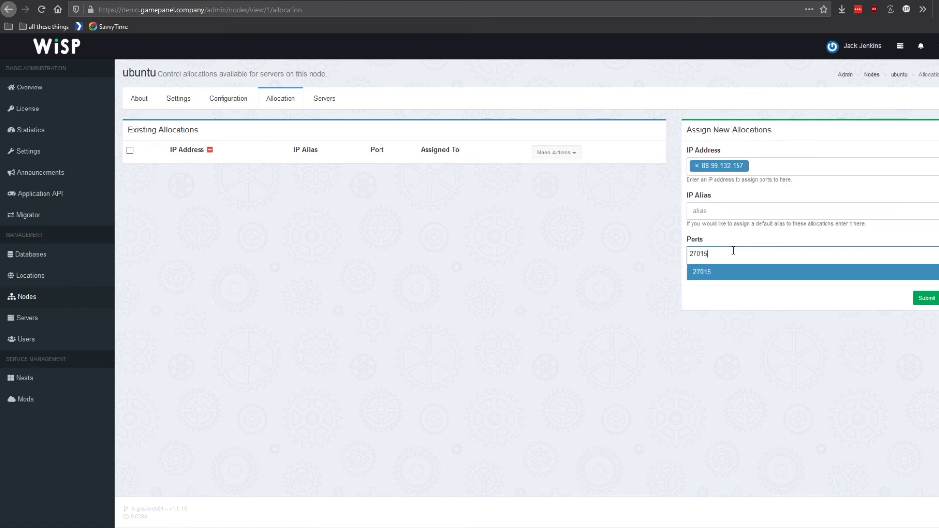
{"action": "left_click", "coordinate": [712, 270]}
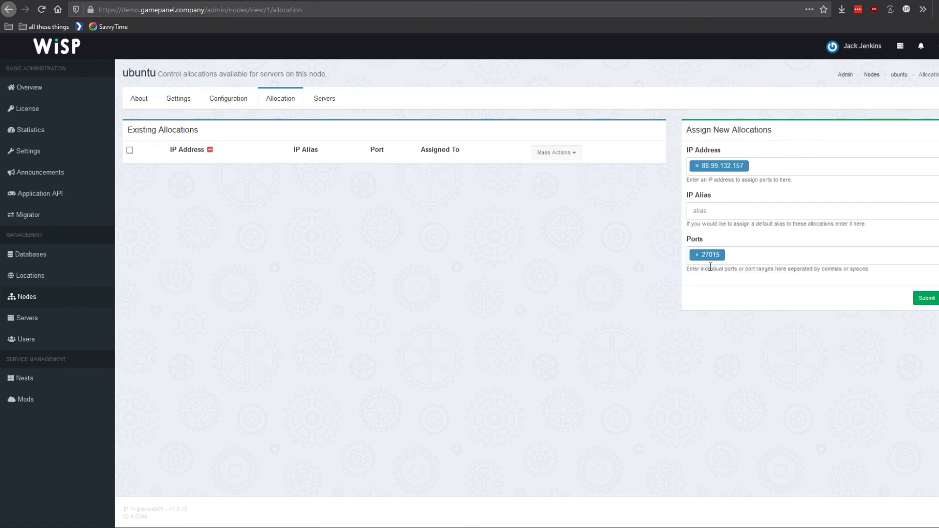
{"action": "left_click", "coordinate": [926, 302]}
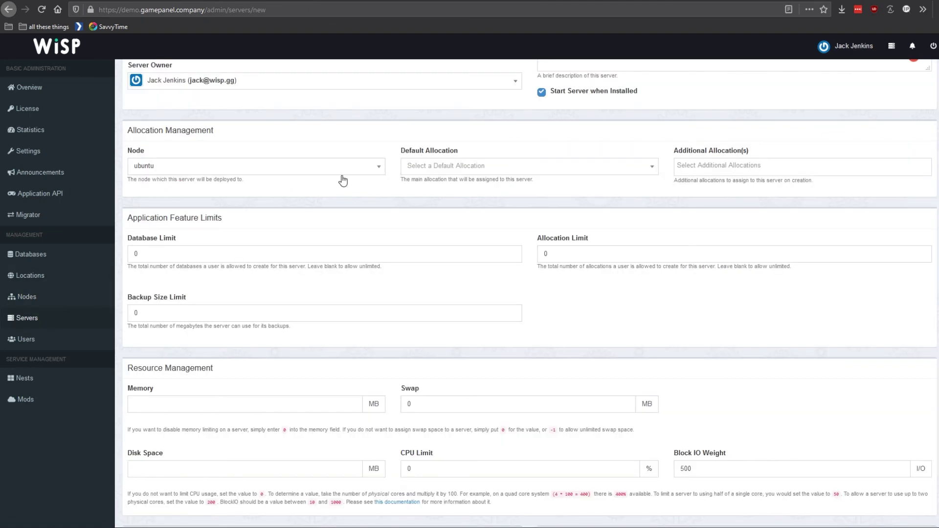
- Reload the Create Server form and set the panel account as the server's owner
{"action": "key", "text": "F5"}
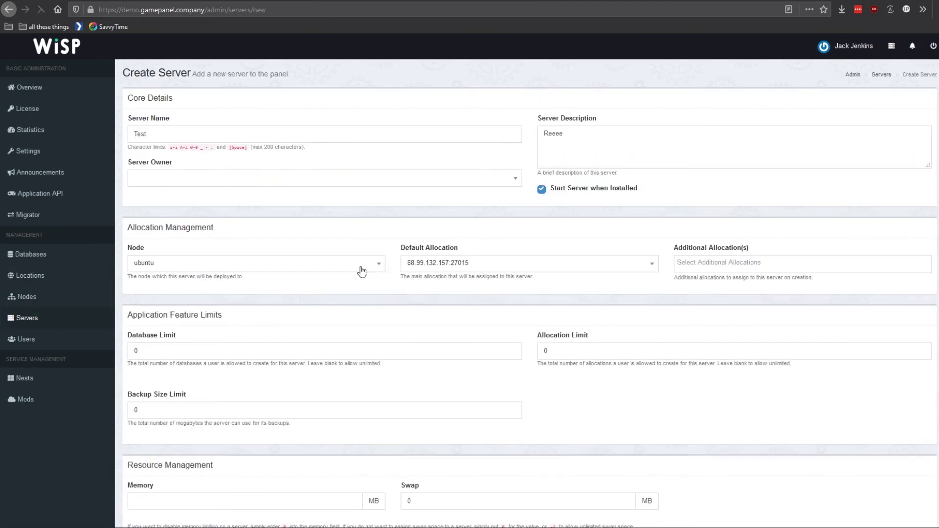
{"action": "left_click", "coordinate": [286, 180]}
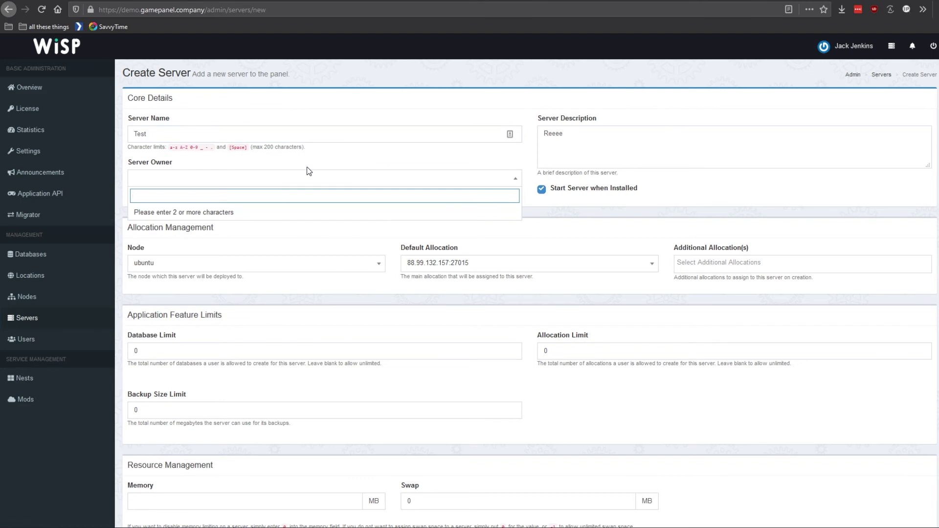
{"action": "type", "text": "Jack"}
{"action": "left_click", "coordinate": [315, 215]}
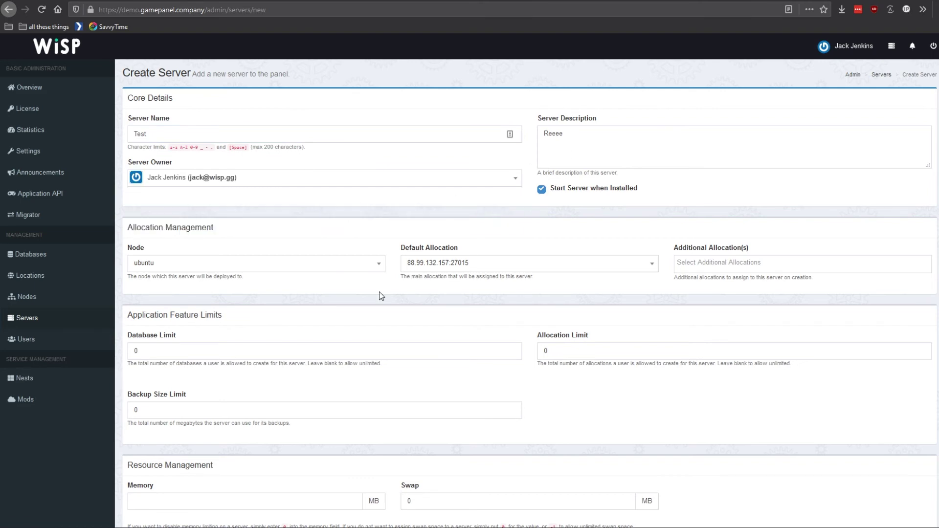
- Set Memory and Disk Space to 0 for unlimited resources
{"action": "scroll", "coordinate": [411, 279], "scroll_direction": "down", "scroll_amount": 4}
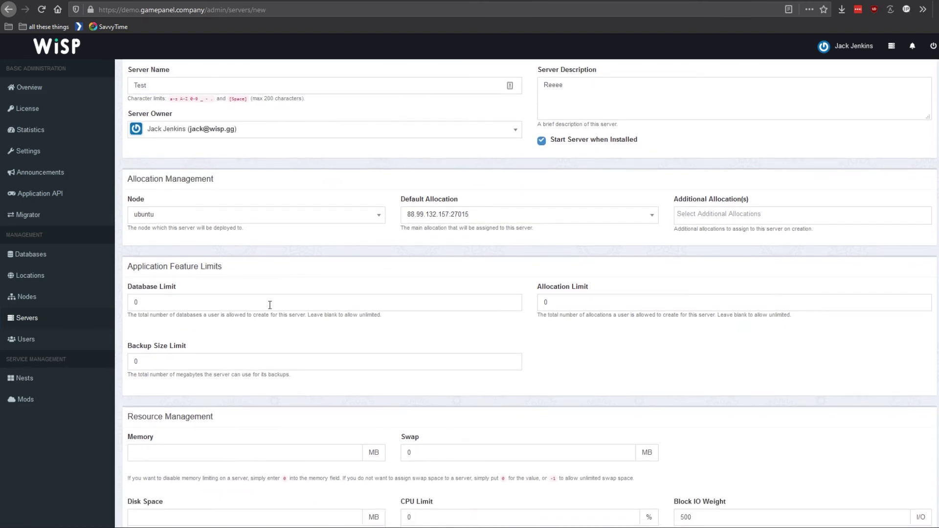
{"action": "scroll", "coordinate": [266, 305], "scroll_direction": "down", "scroll_amount": 3}
{"action": "left_click", "coordinate": [221, 157]}
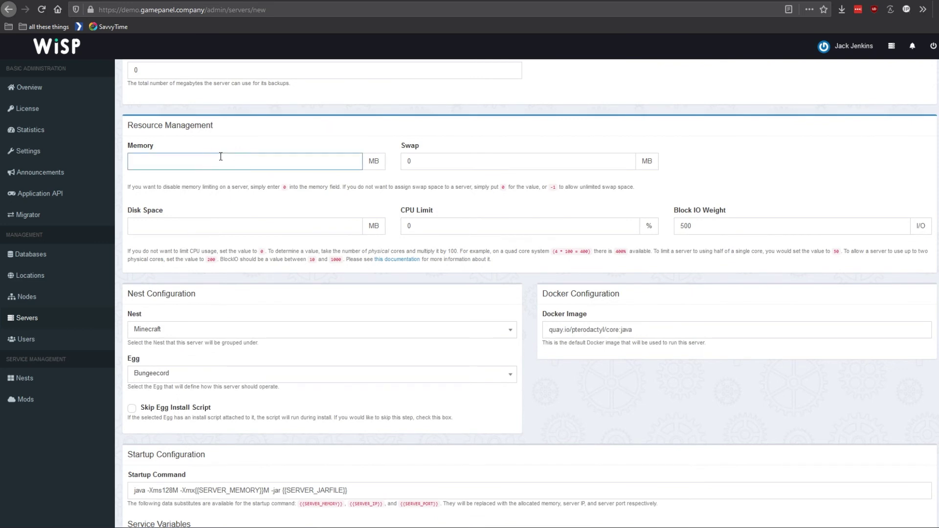
{"action": "type", "text": "0"}
{"action": "key", "text": "Tab"}
{"action": "key", "text": "Tab"}
{"action": "key", "text": "Tab"}
{"action": "key", "text": "shift+Tab"}
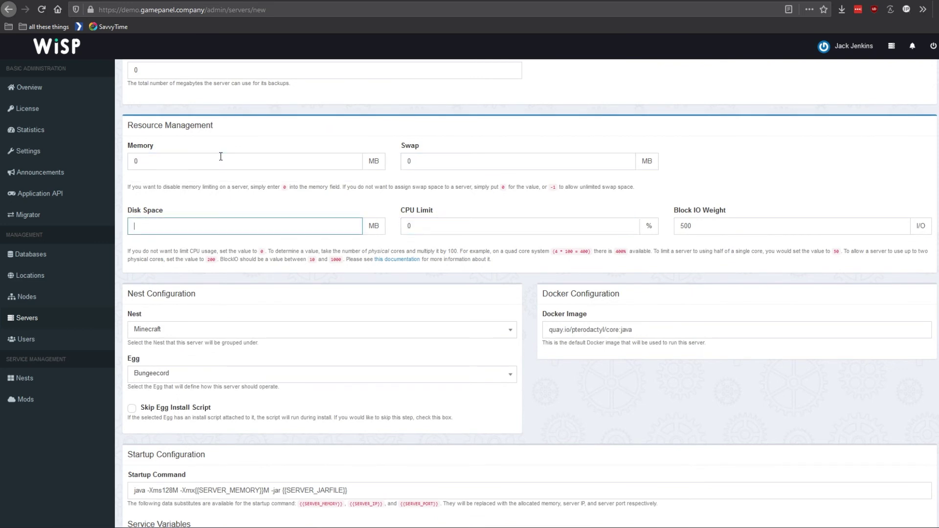
{"action": "type", "text": "0"}
{"action": "left_click", "coordinate": [556, 186]}
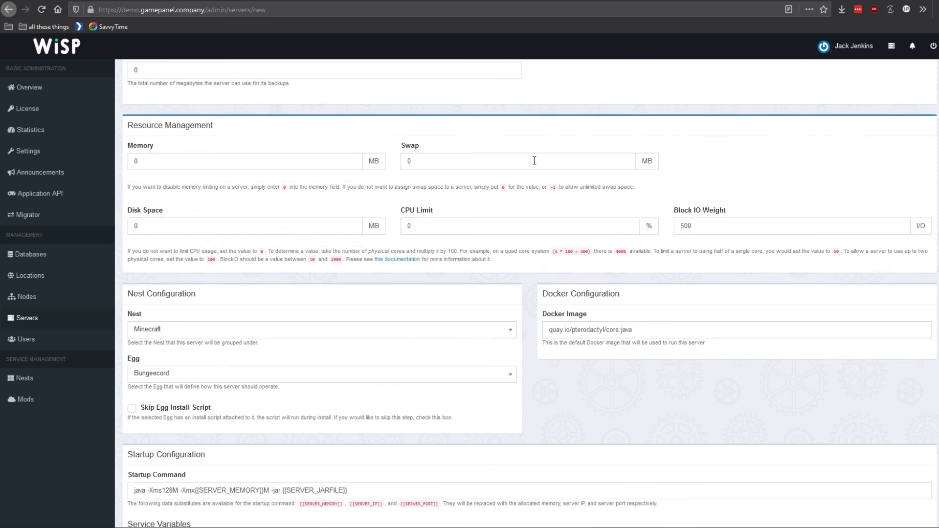
- Choose the Source Engine nest and Garry's Mod egg, then create the server
{"action": "scroll", "coordinate": [448, 131], "scroll_direction": "down", "scroll_amount": 3}
{"action": "left_click", "coordinate": [197, 177]}
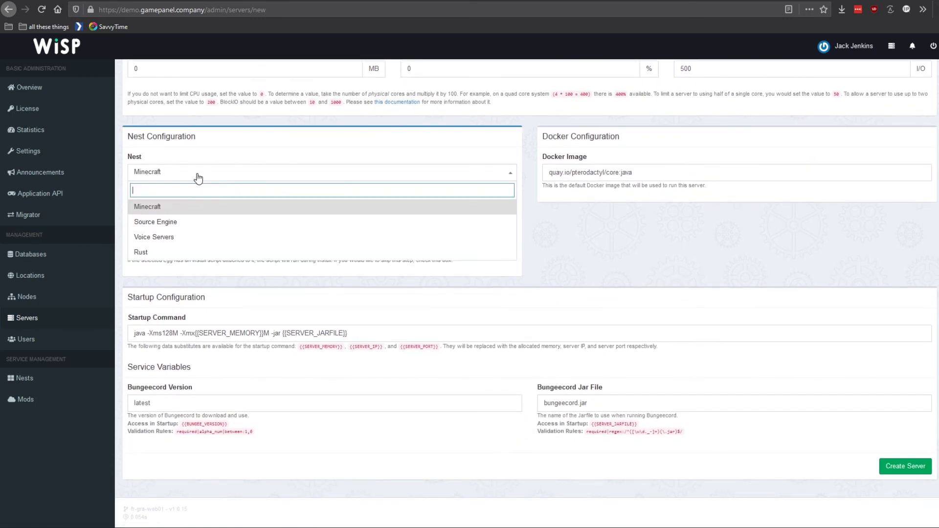
{"action": "type", "text": "gar"}
{"action": "double_click", "coordinate": [195, 194]}
{"action": "type", "text": "s"}
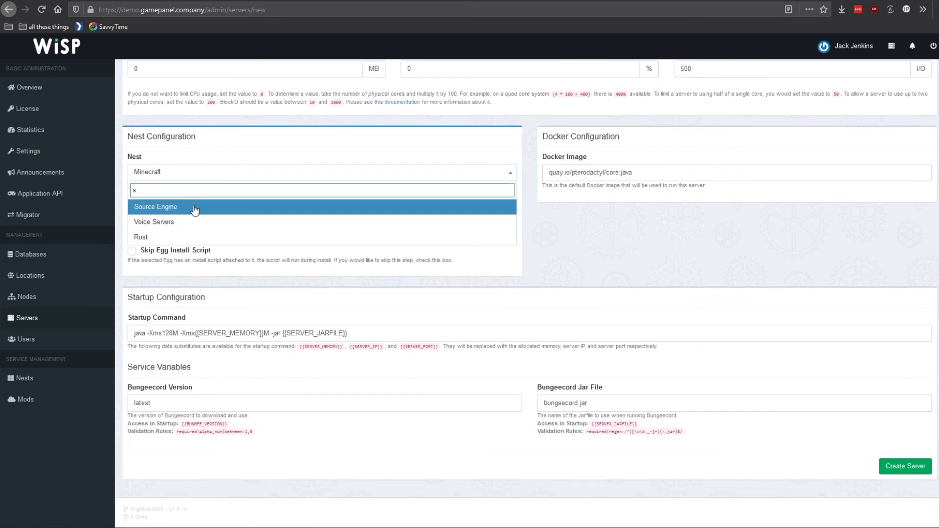
{"action": "left_click", "coordinate": [194, 206]}
{"action": "left_click", "coordinate": [193, 216]}
{"action": "type", "text": "gar"}
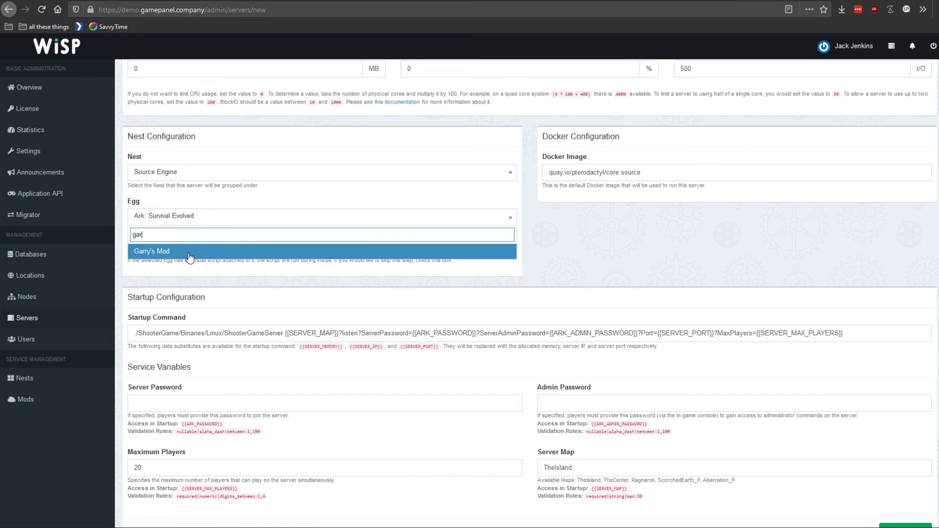
{"action": "left_click", "coordinate": [187, 252]}
{"action": "scroll", "coordinate": [614, 228], "scroll_direction": "down", "scroll_amount": 4}
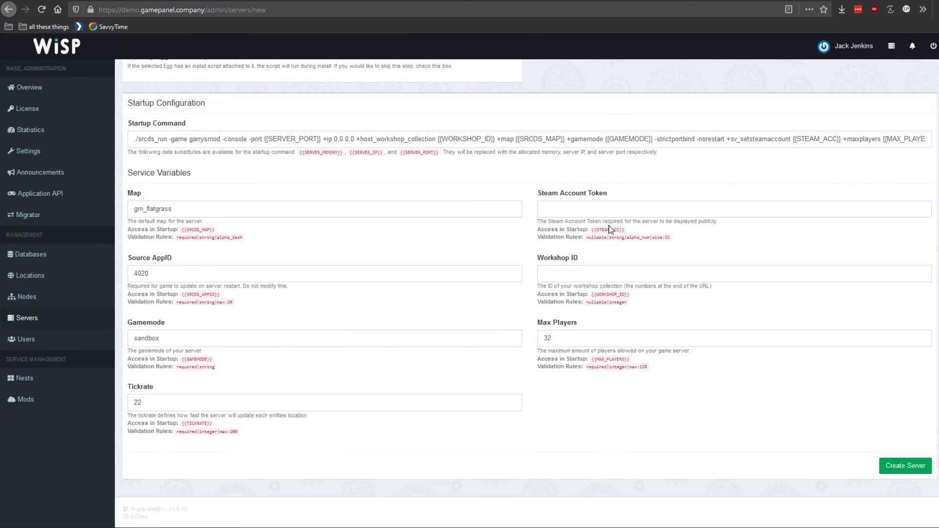
{"action": "left_click", "coordinate": [903, 466]}
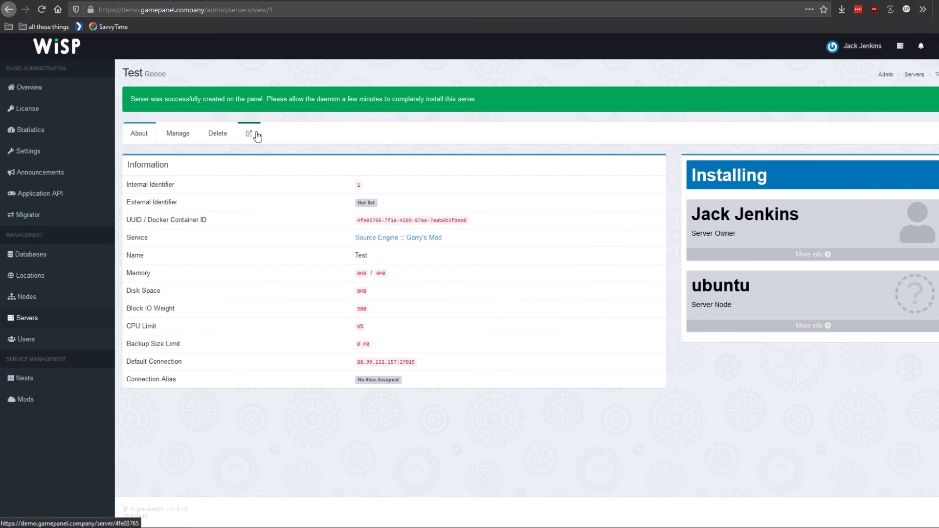
- Check the Test server's install progress until it finishes, then open its Server Console
{"action": "left_click", "coordinate": [257, 134]}
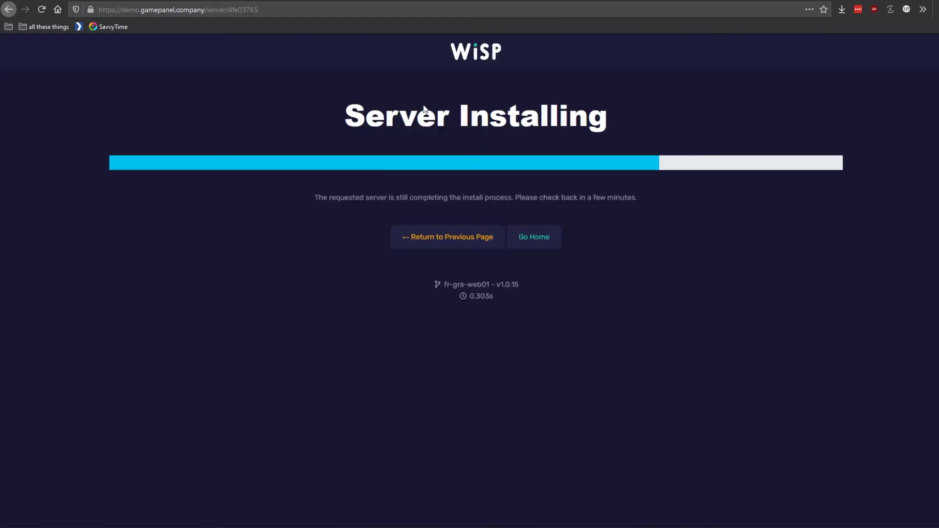
{"action": "left_click", "coordinate": [3, 7]}
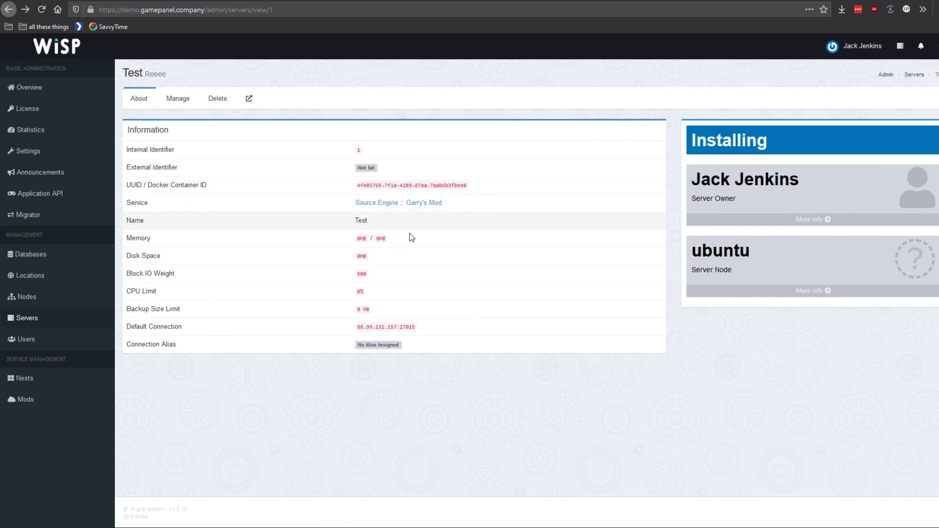
{"action": "left_click_drag", "start_coordinate": [361, 238], "coordinate": [394, 243]}
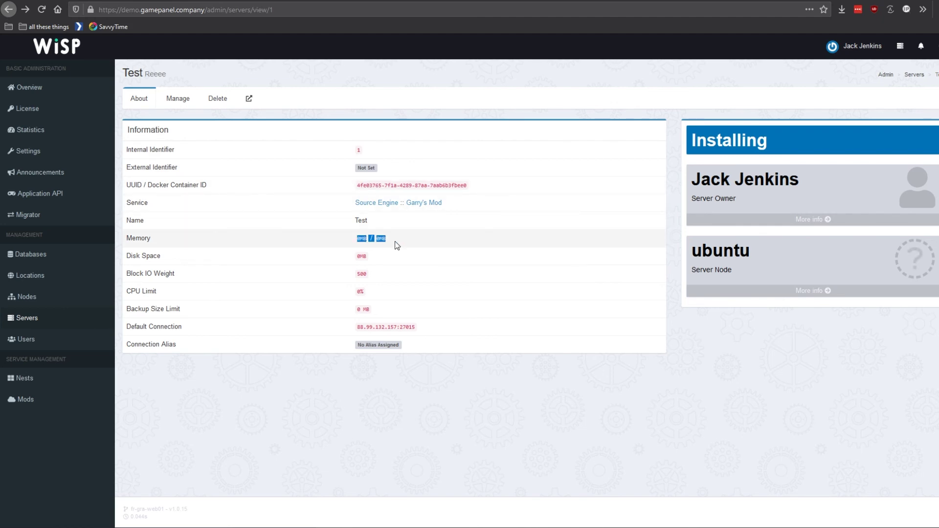
{"action": "left_click", "coordinate": [398, 245]}
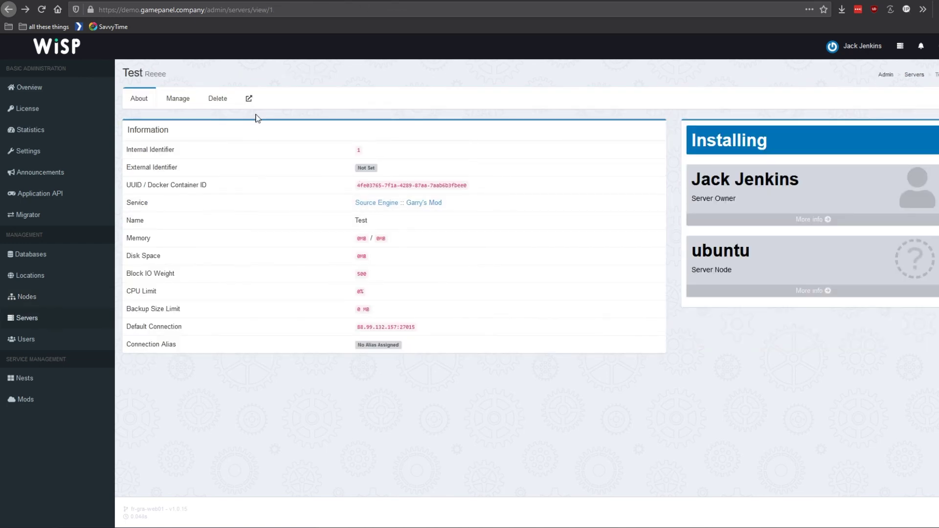
{"action": "left_click", "coordinate": [258, 100]}
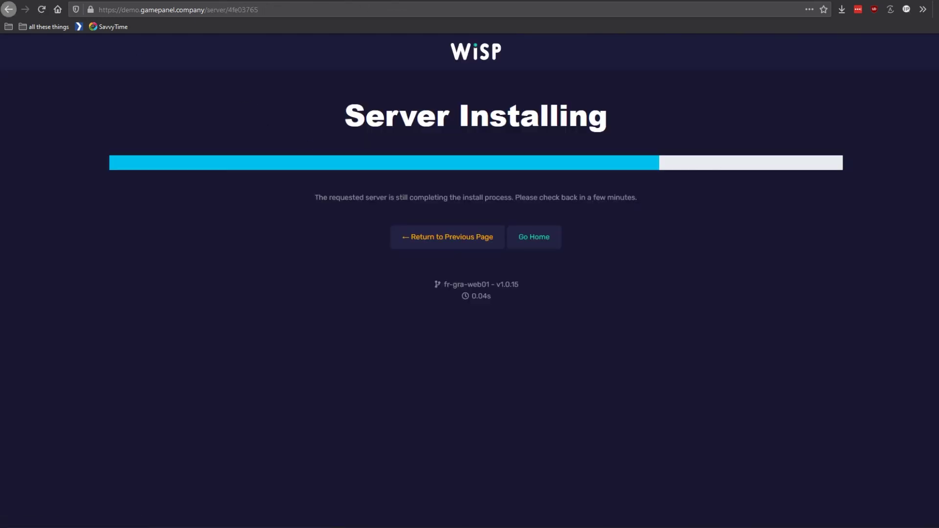
{"action": "left_click", "coordinate": [3, 12]}
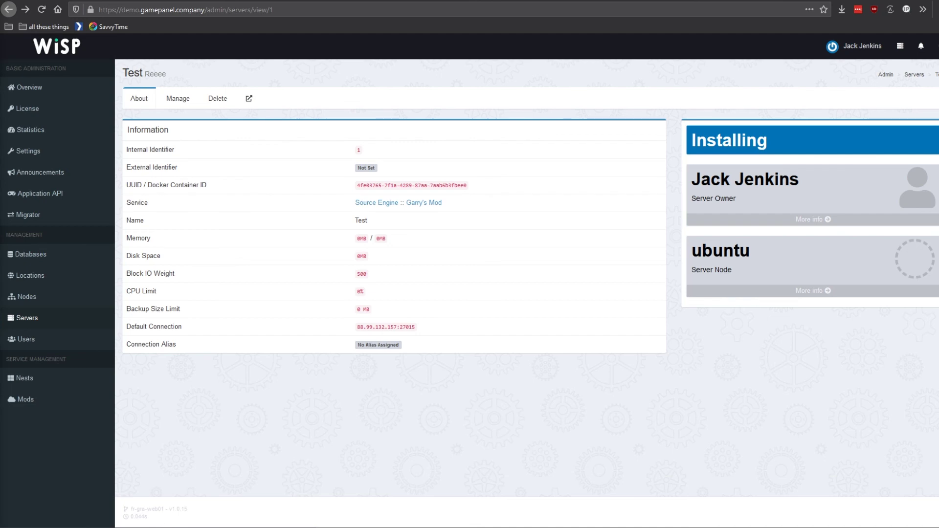
{"action": "left_click", "coordinate": [247, 99]}
{"action": "key", "text": "alt+Left"}
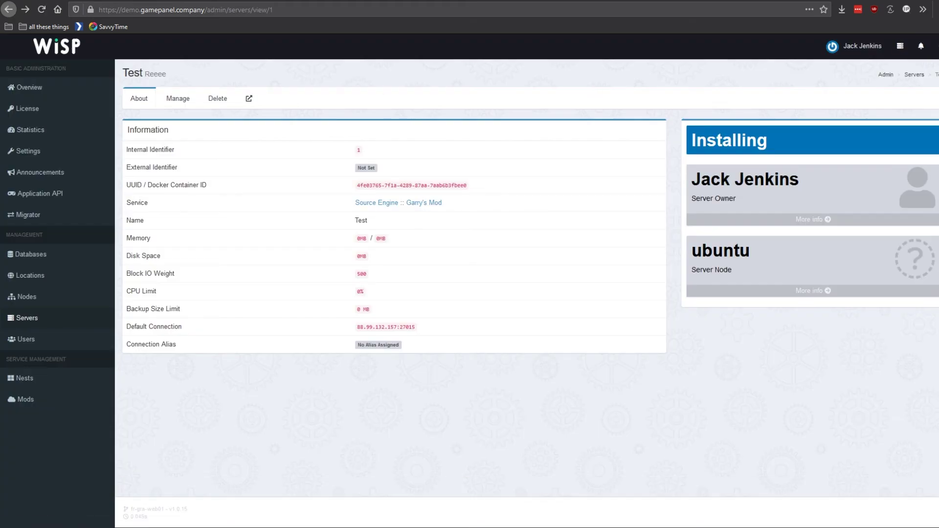
{"action": "left_click", "coordinate": [447, 99]}
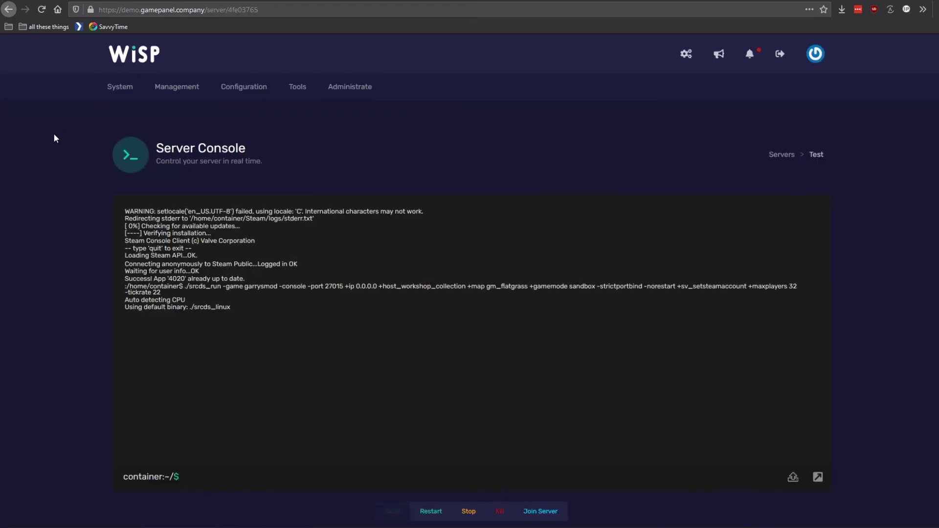
- Copy the IP 88.99.132.157 from the console's 'Public IP is' line
{"action": "scroll", "coordinate": [54, 133], "scroll_direction": "down", "scroll_amount": 1}
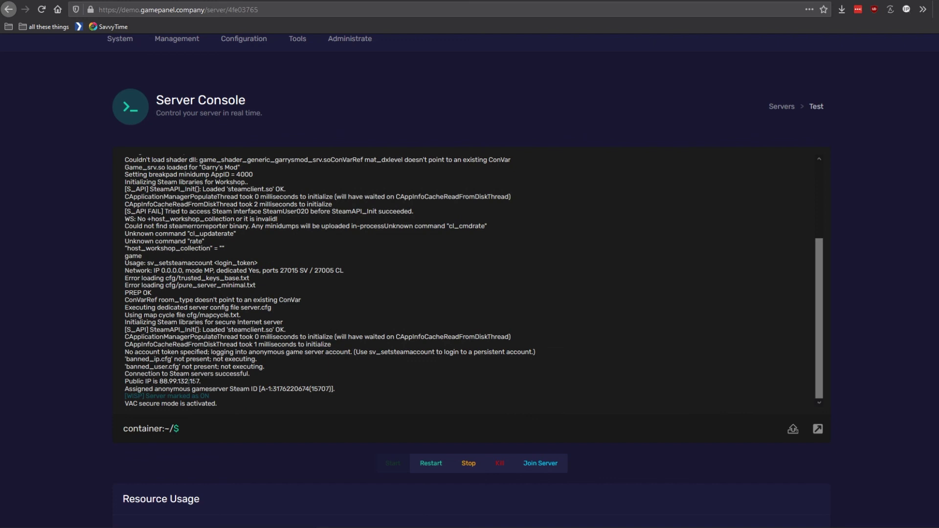
{"action": "mouse_move", "coordinate": [200, 381]}
{"action": "left_mouse_down"}
{"action": "mouse_move", "coordinate": [128, 382]}
{"action": "mouse_move", "coordinate": [160, 381]}
{"action": "left_mouse_up"}
{"action": "right_click", "coordinate": [164, 381]}
{"action": "left_click", "coordinate": [200, 389]}
- Launch HLSW, inspect New Gmod Server at 88.99.132.157:27015 (Sandbox, 0/32), then close HLSW
{"action": "key", "text": "super"}
{"action": "type", "text": "hlsw"}
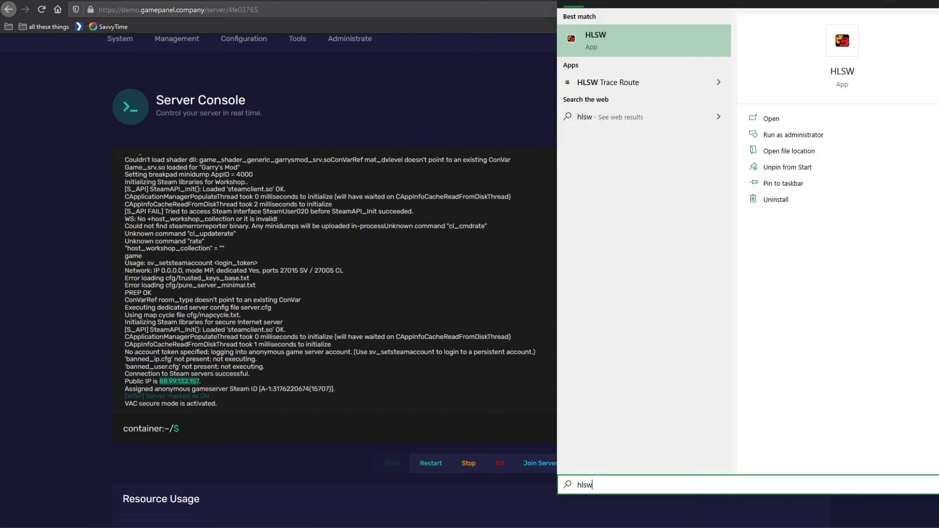
{"action": "key", "text": "Return"}
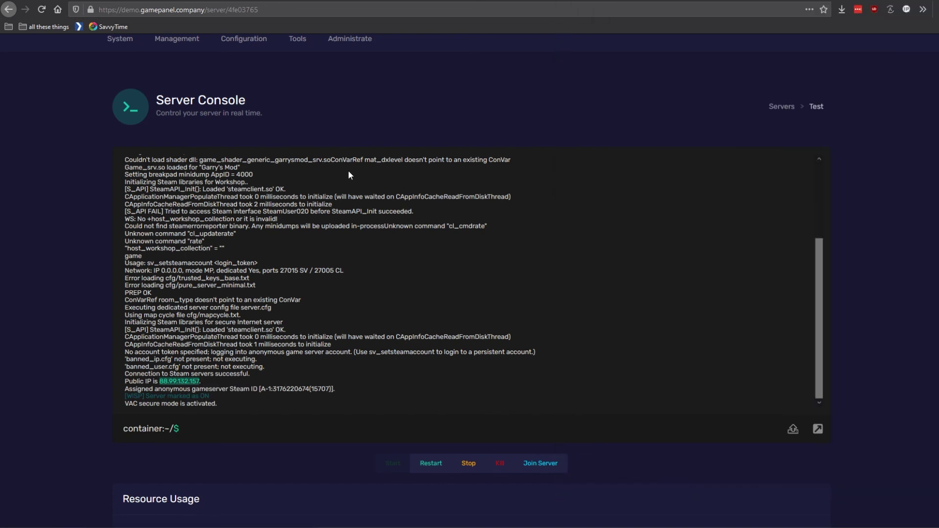
{"action": "left_click", "coordinate": [310, 187]}
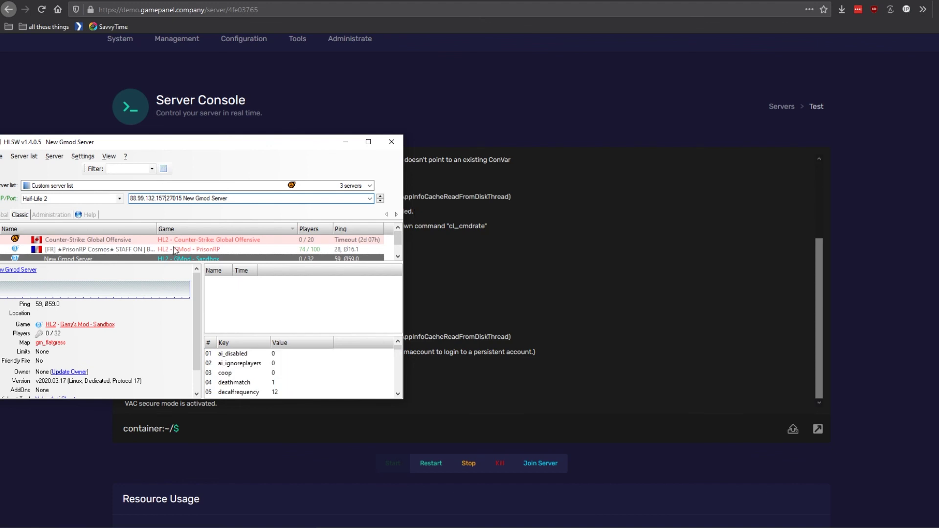
{"action": "left_click", "coordinate": [131, 243]}
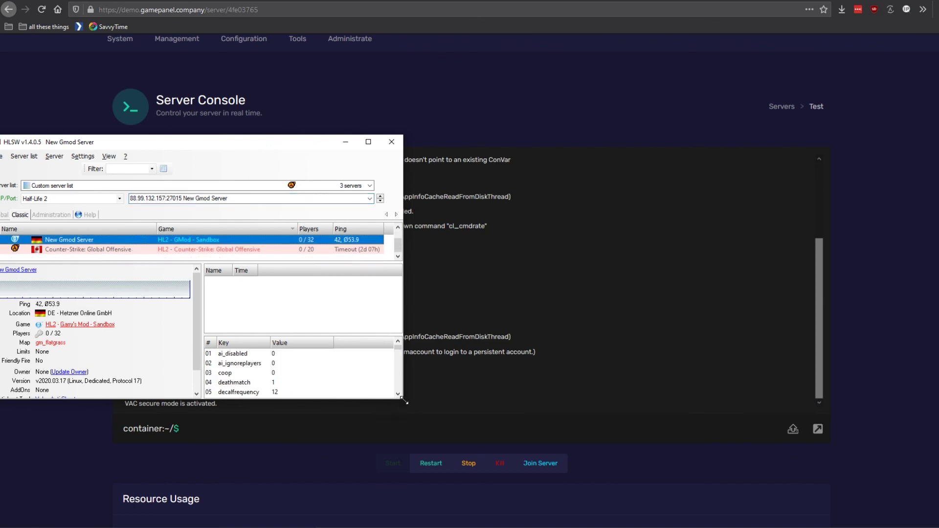
{"action": "left_click_drag", "start_coordinate": [405, 397], "coordinate": [507, 501]}
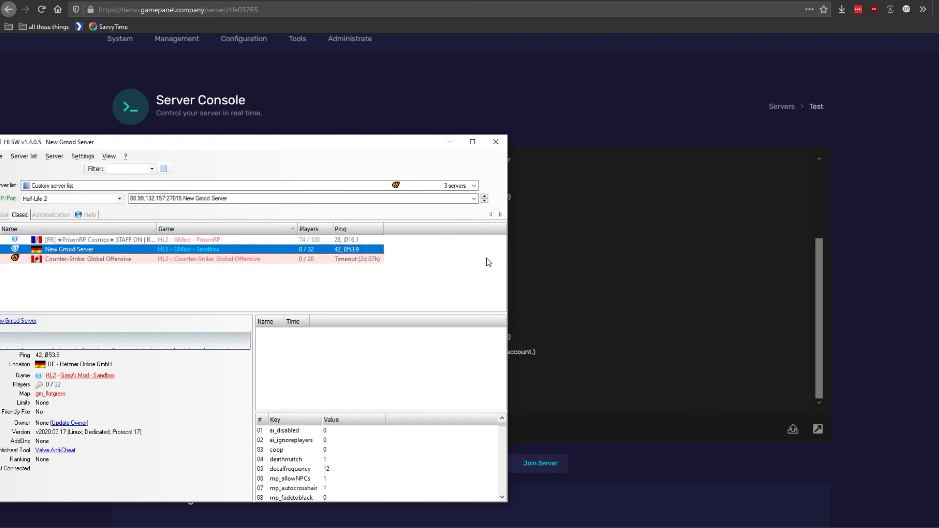
{"action": "left_click", "coordinate": [495, 142]}
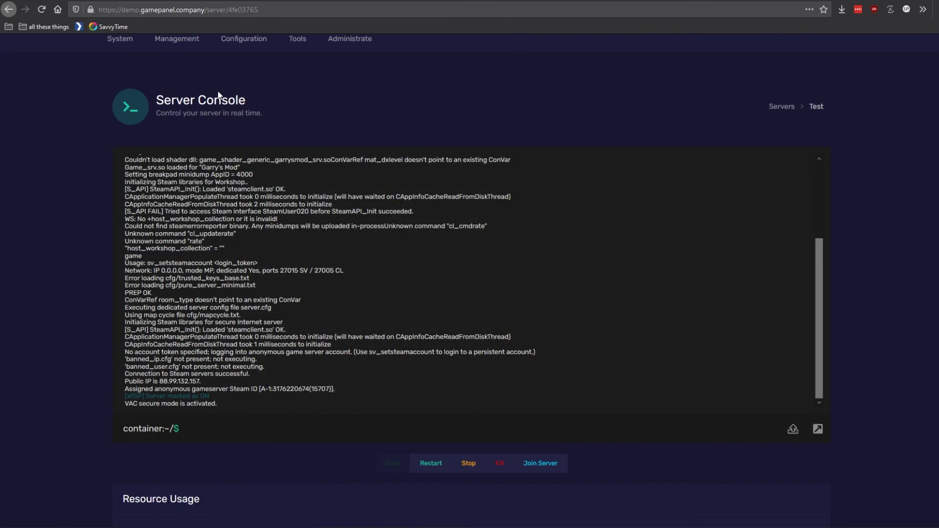